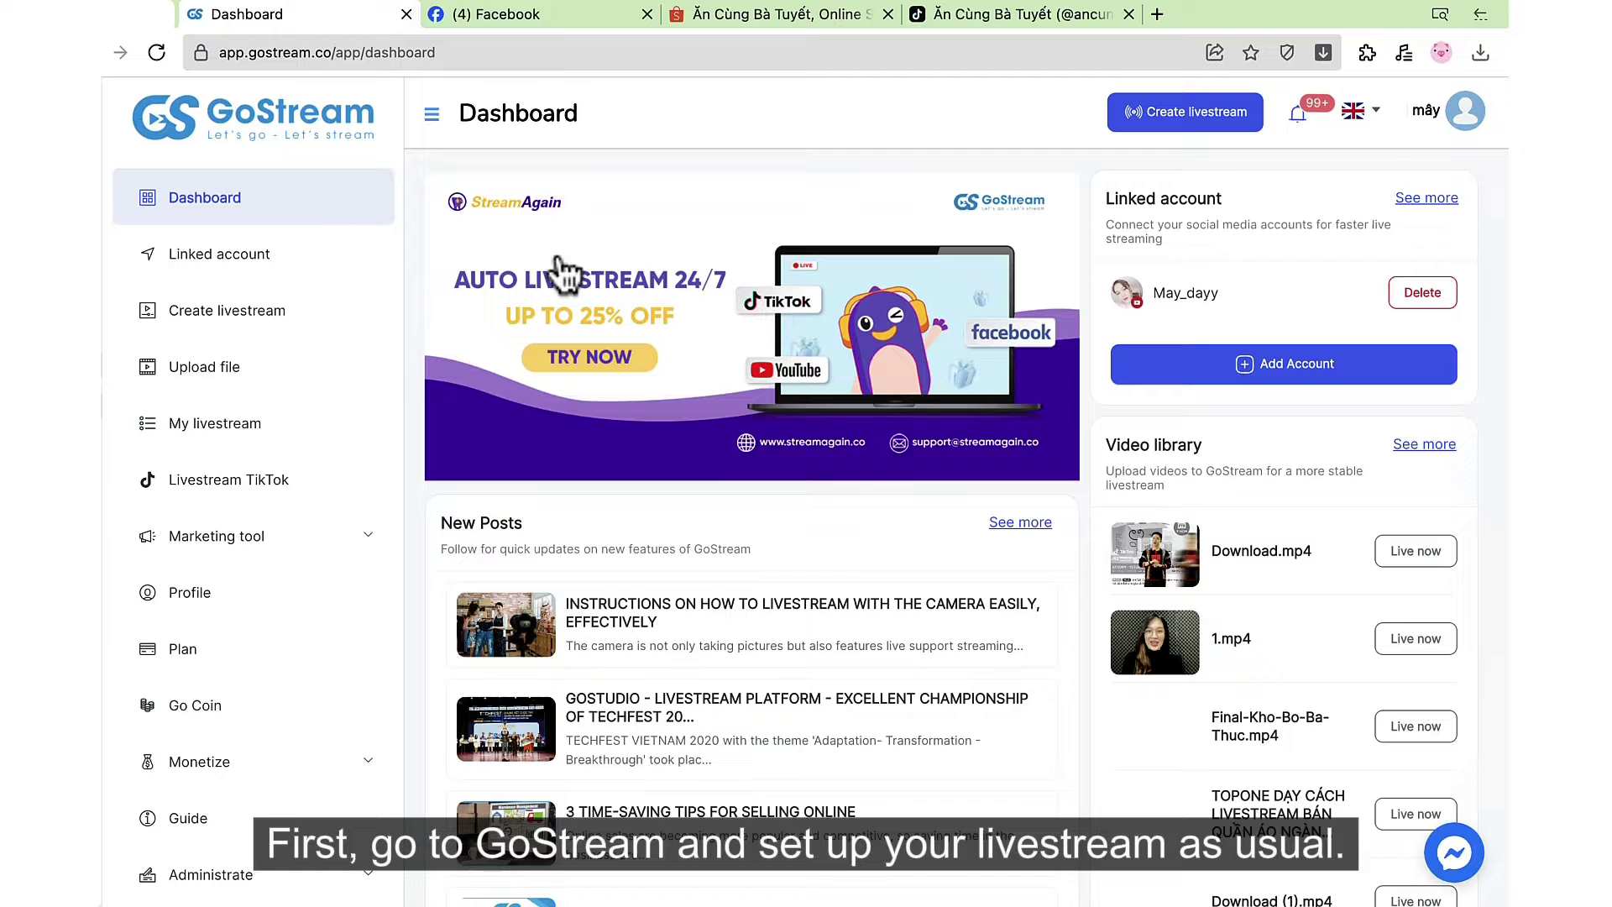
Step: Upload Download.mp4 from the computer into GoStream's video list
{"action": "left_click", "coordinate": [335, 388]}
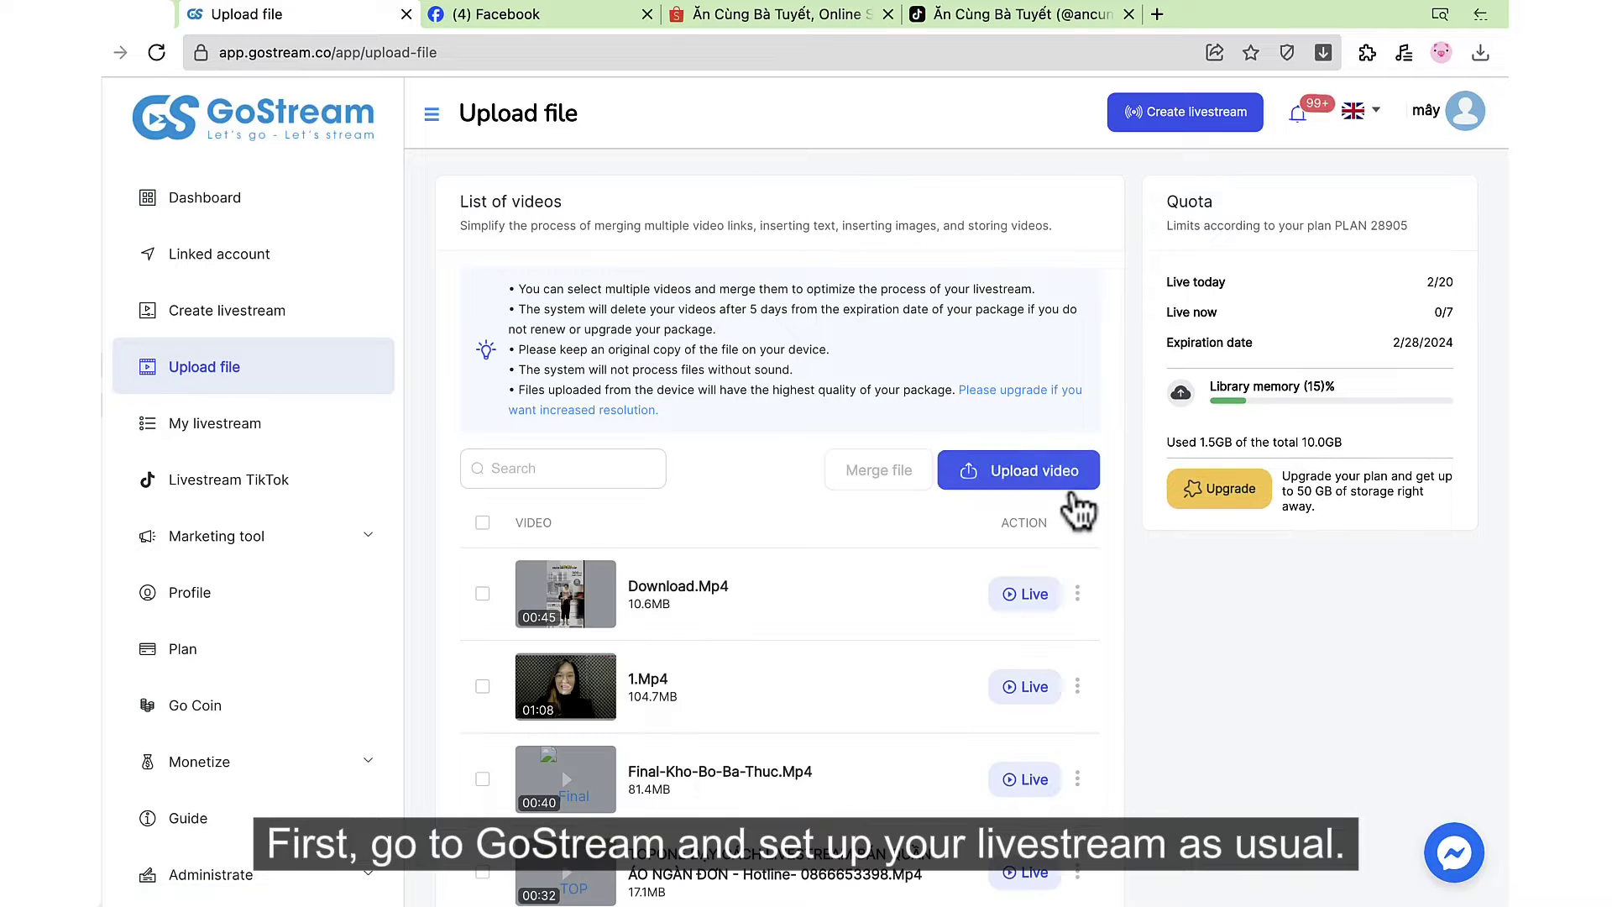
{"action": "left_click", "coordinate": [1074, 502]}
{"action": "left_click", "coordinate": [605, 305]}
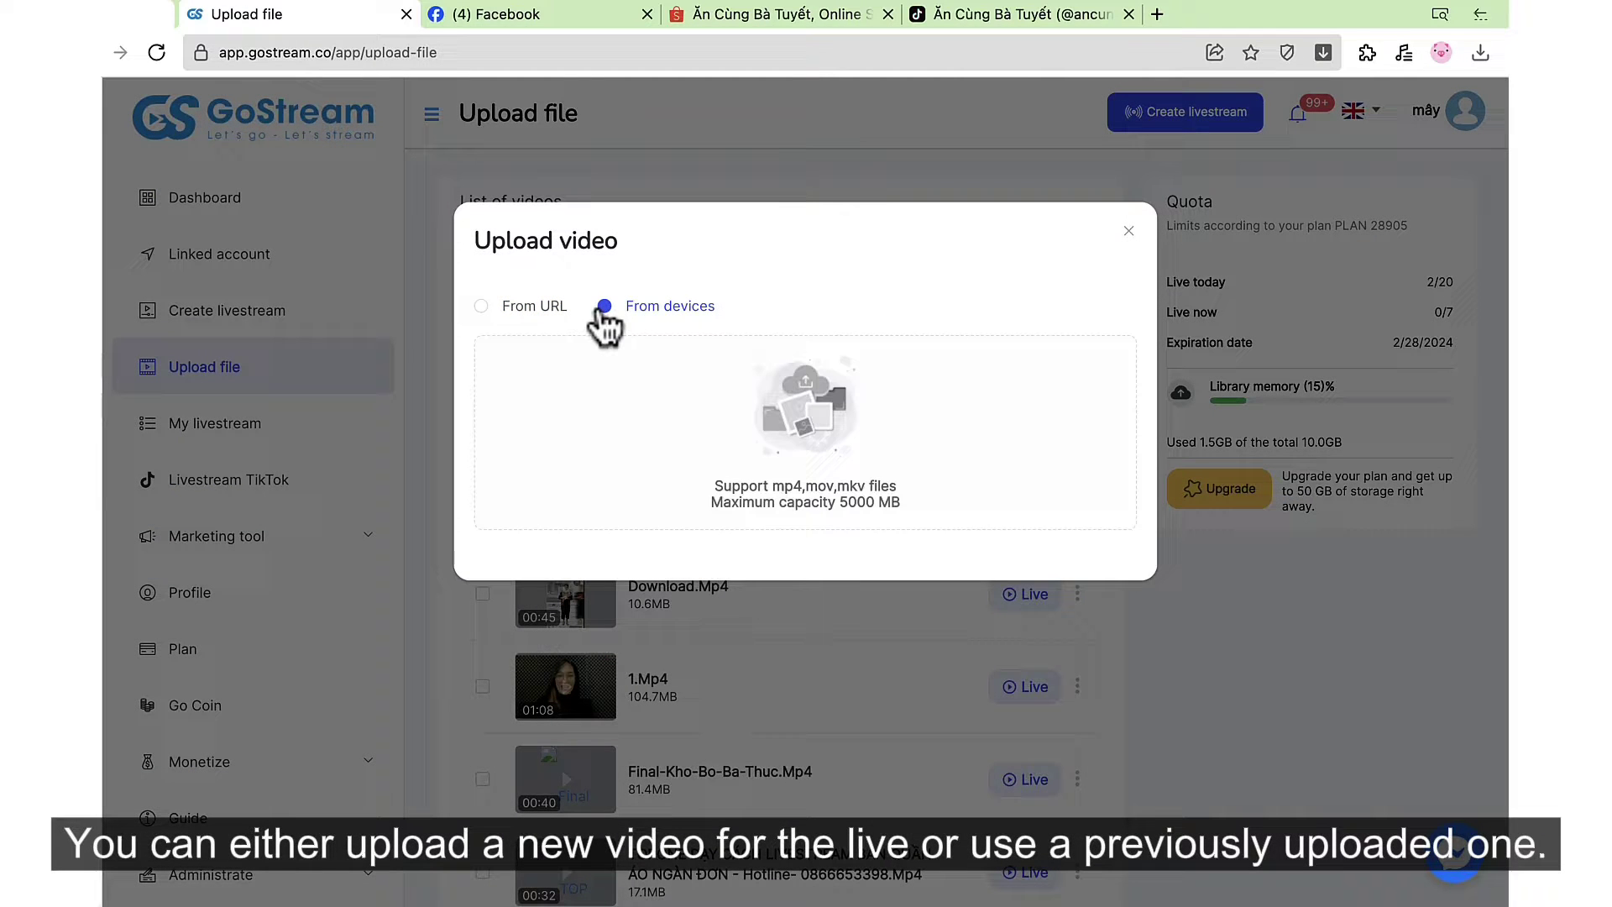
{"action": "left_click", "coordinate": [756, 441]}
{"action": "left_click", "coordinate": [886, 554]}
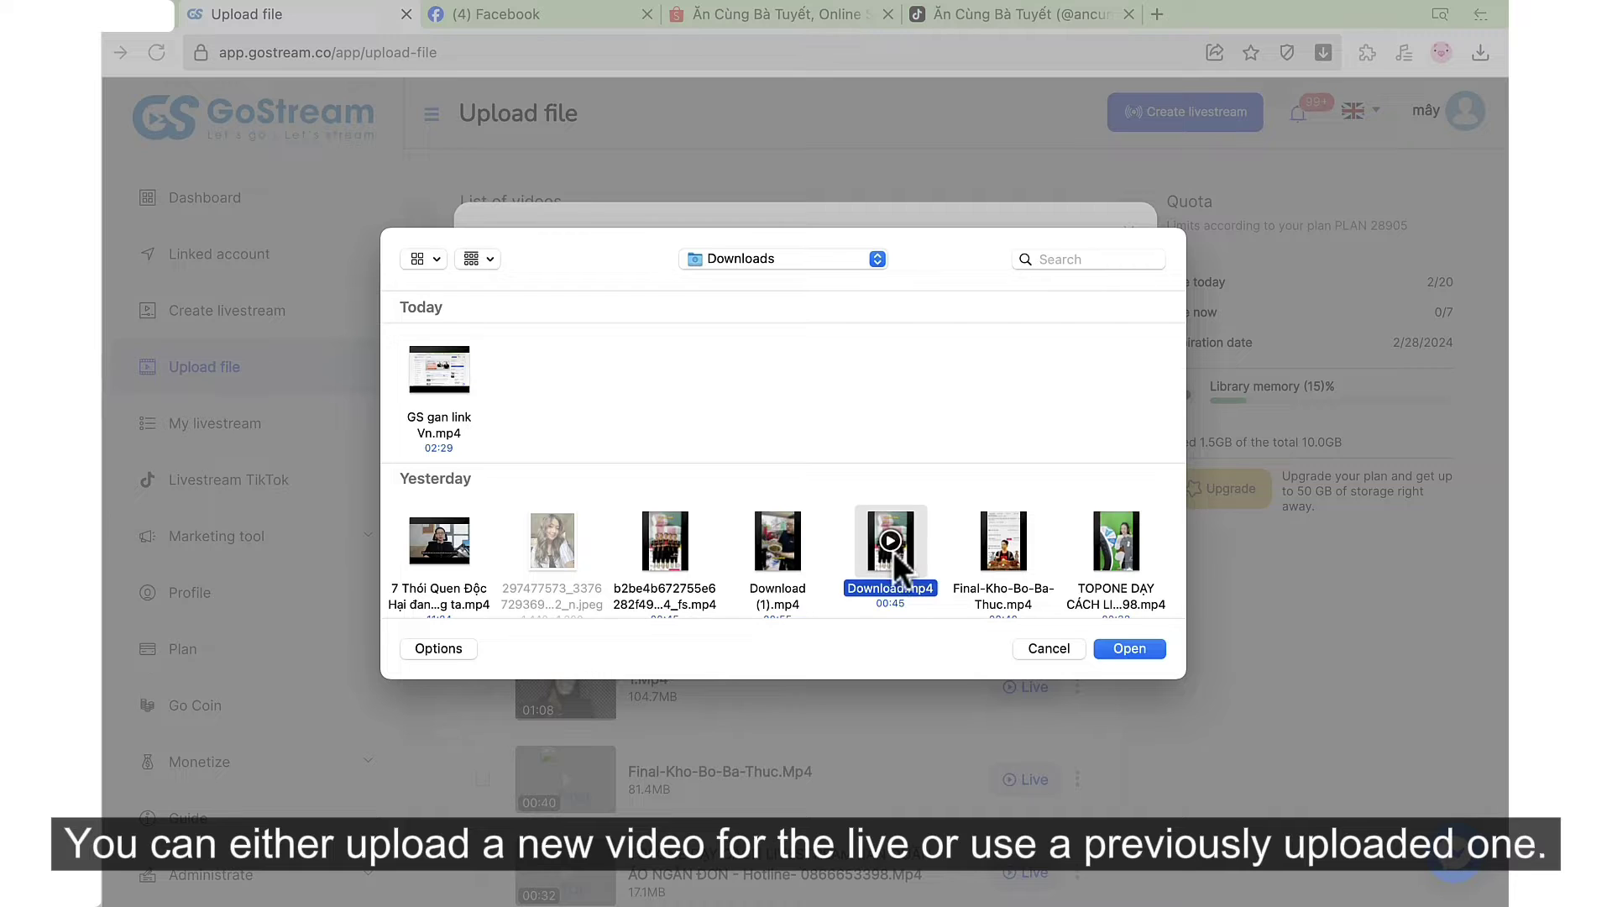
{"action": "left_click", "coordinate": [1125, 651]}
{"action": "left_click", "coordinate": [1076, 706]}
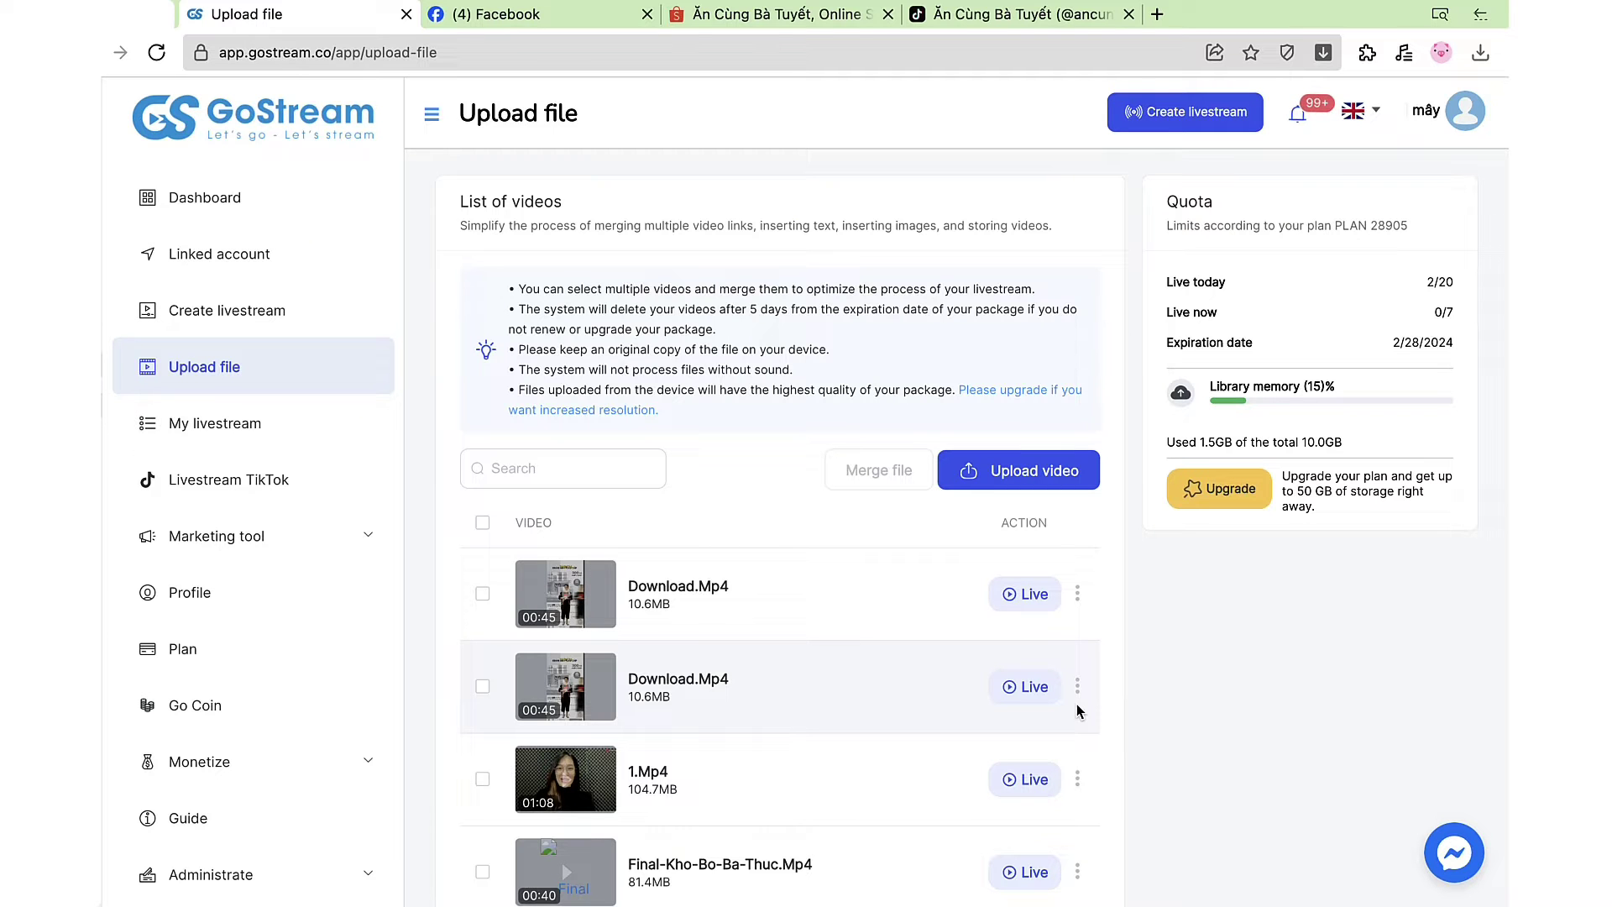
Step: Start a livestream from an uploaded video, set to loop forever
{"action": "left_click", "coordinate": [1034, 779]}
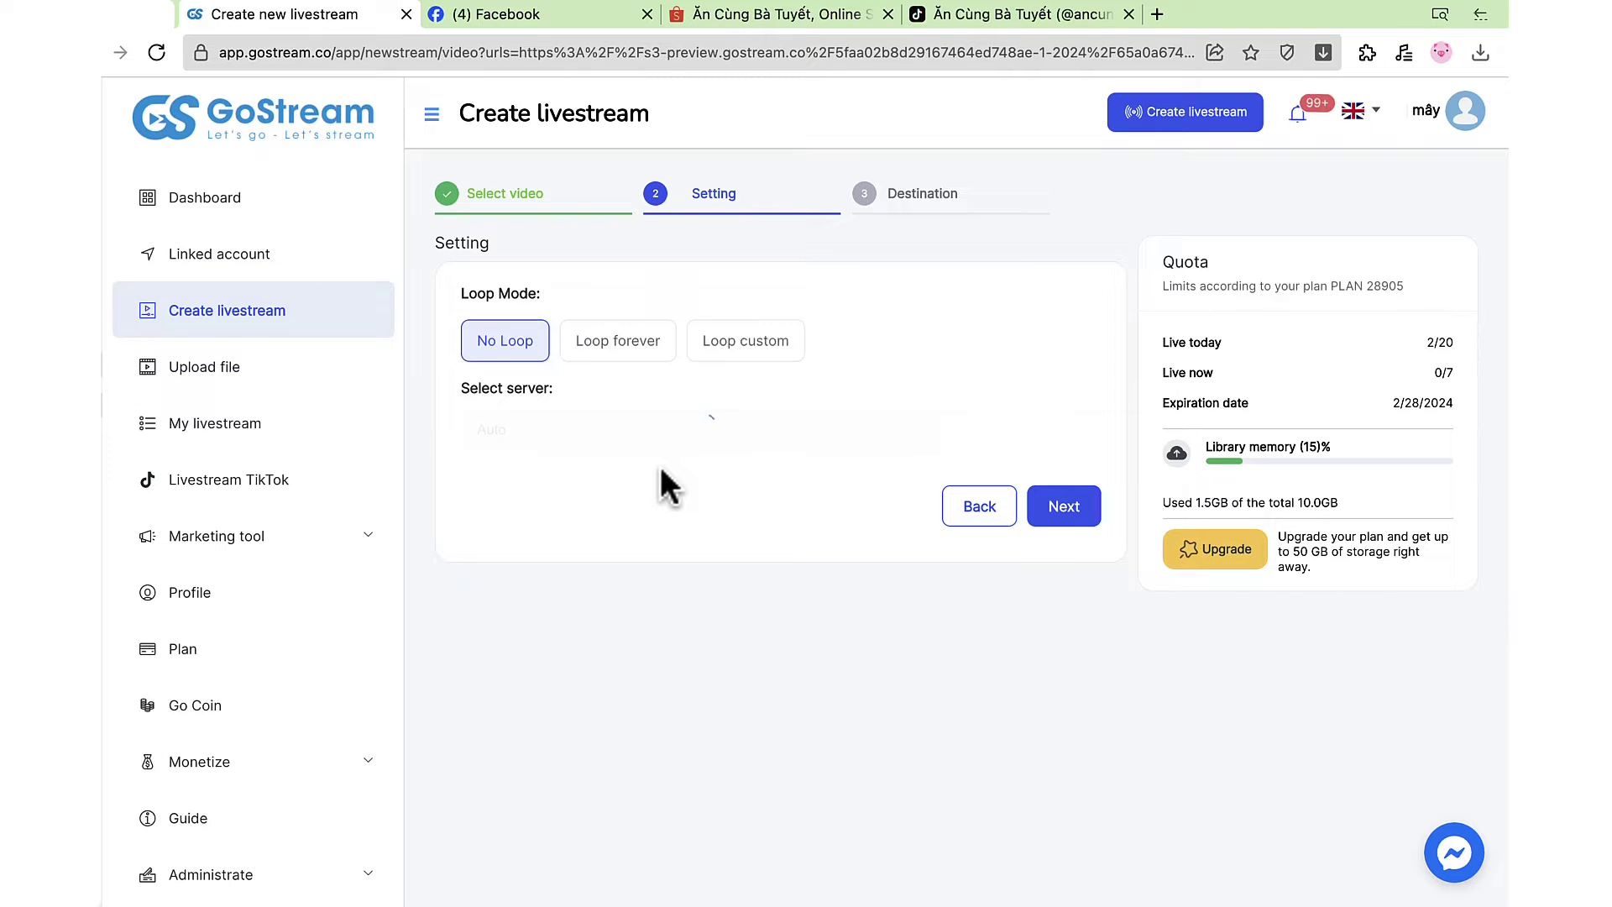
{"action": "left_click", "coordinate": [623, 346]}
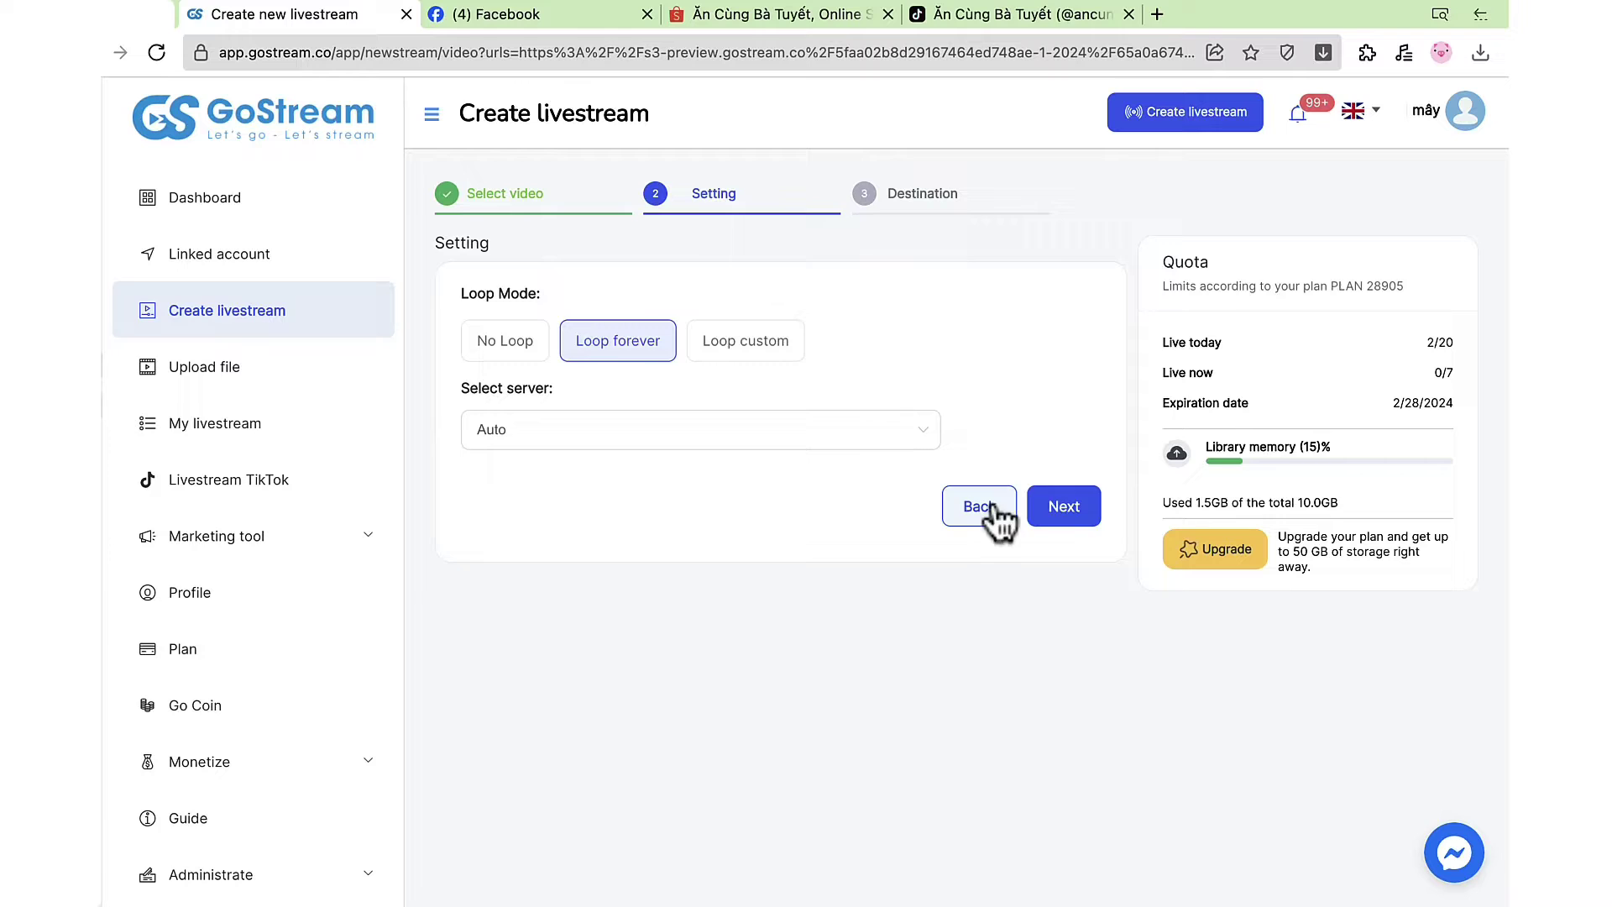
{"action": "left_click", "coordinate": [1042, 511]}
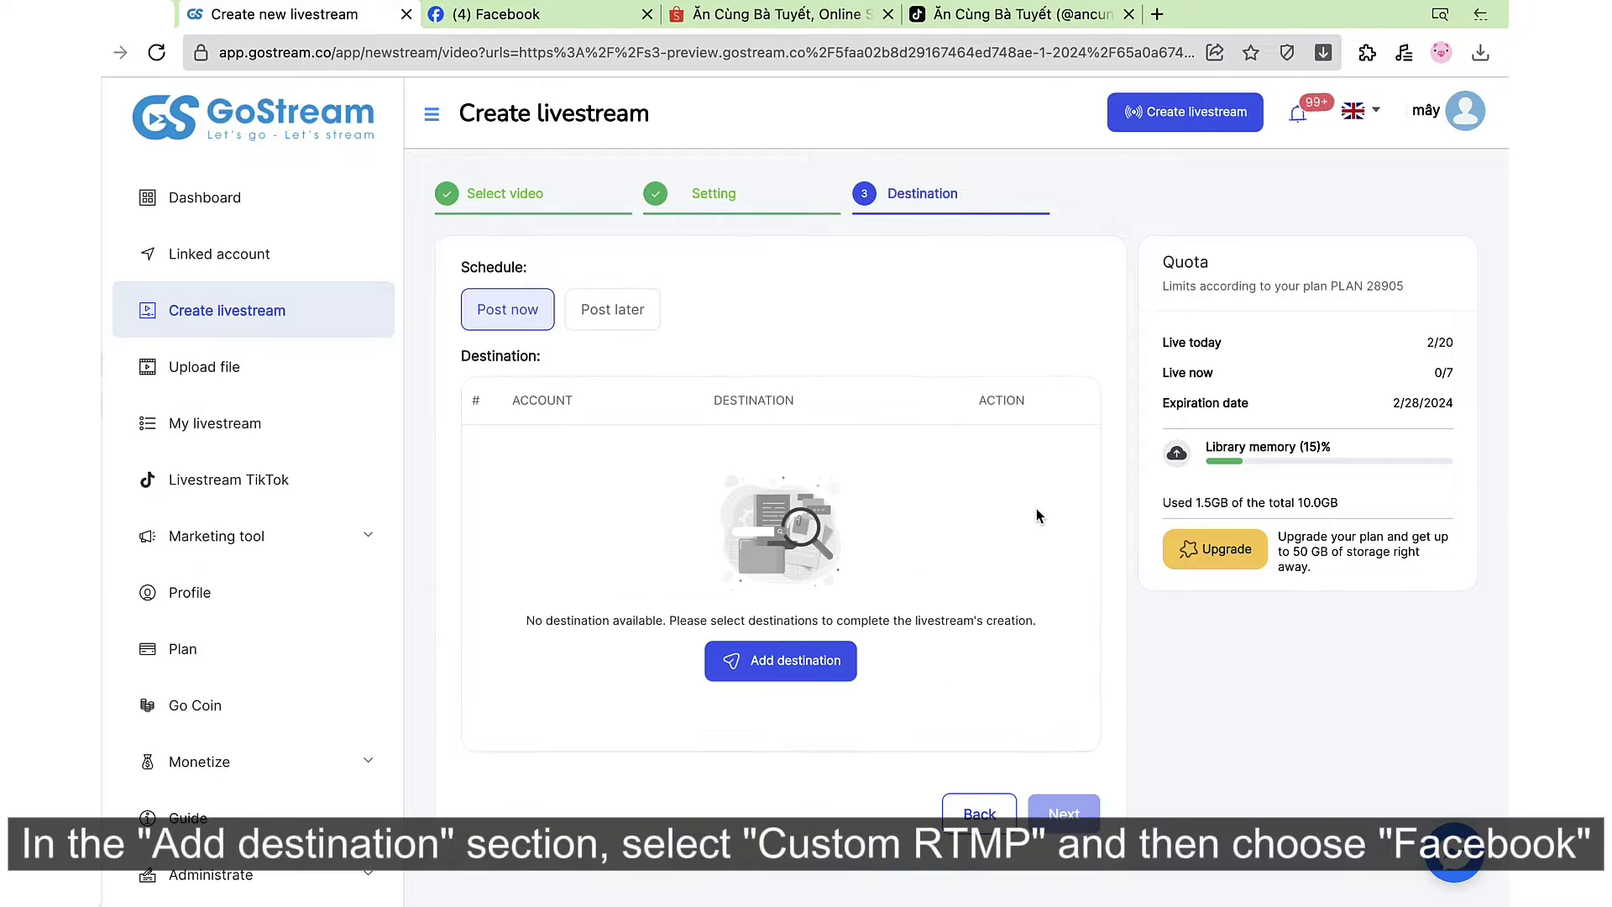
Step: Add a Facebook Custom RTMP destination and ready its Stream key field
{"action": "left_click", "coordinate": [833, 668]}
{"action": "left_click", "coordinate": [586, 315]}
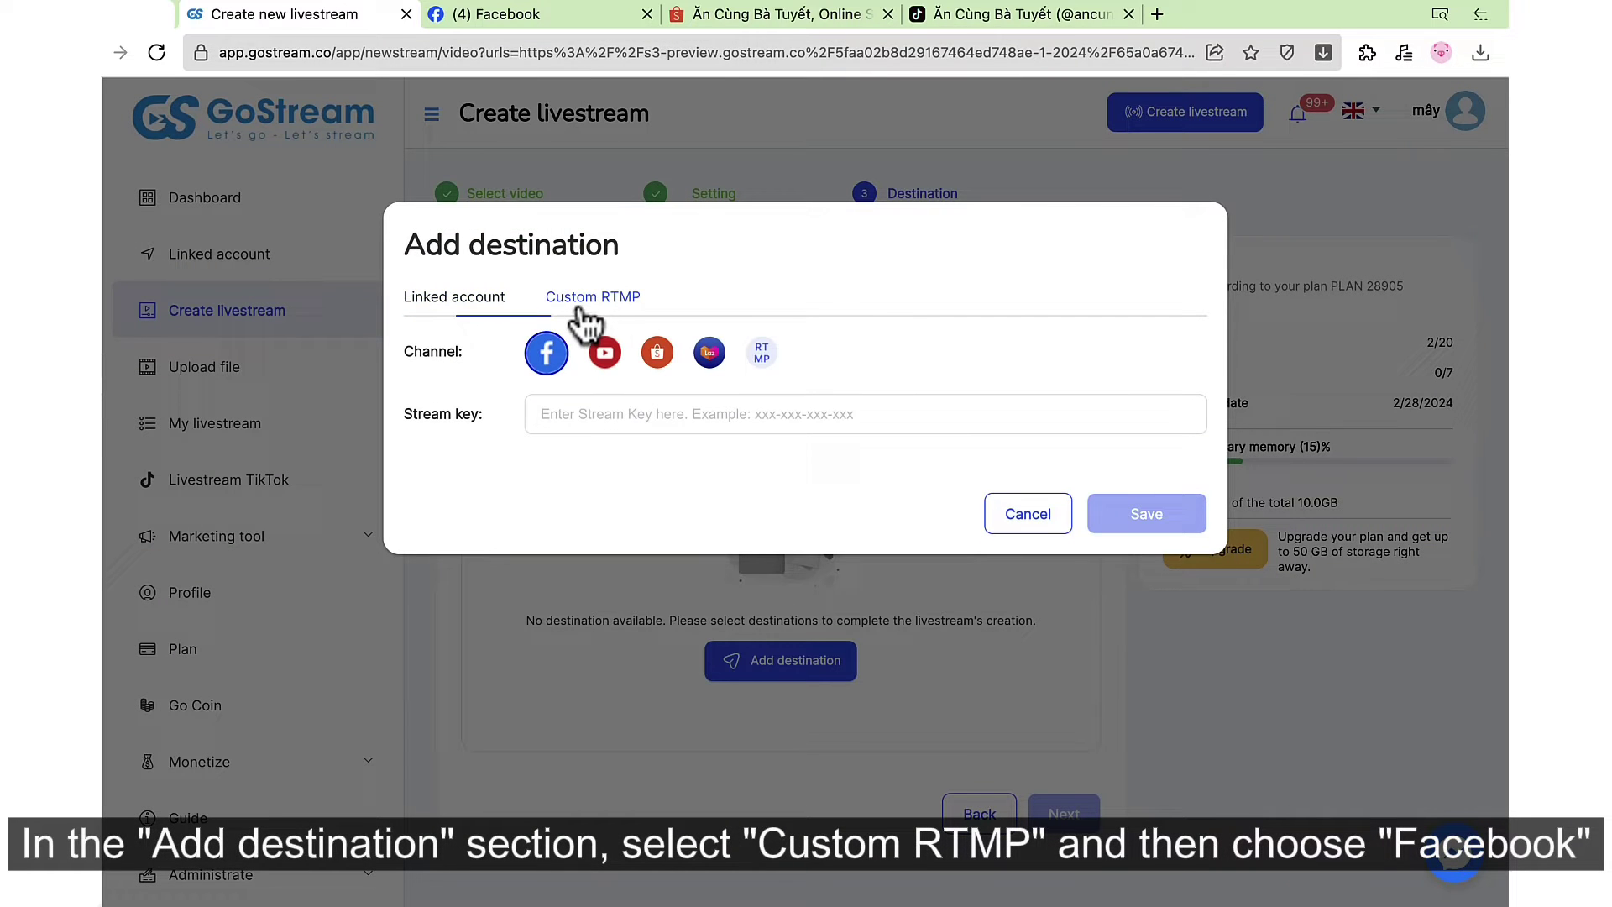
{"action": "left_click", "coordinate": [576, 425]}
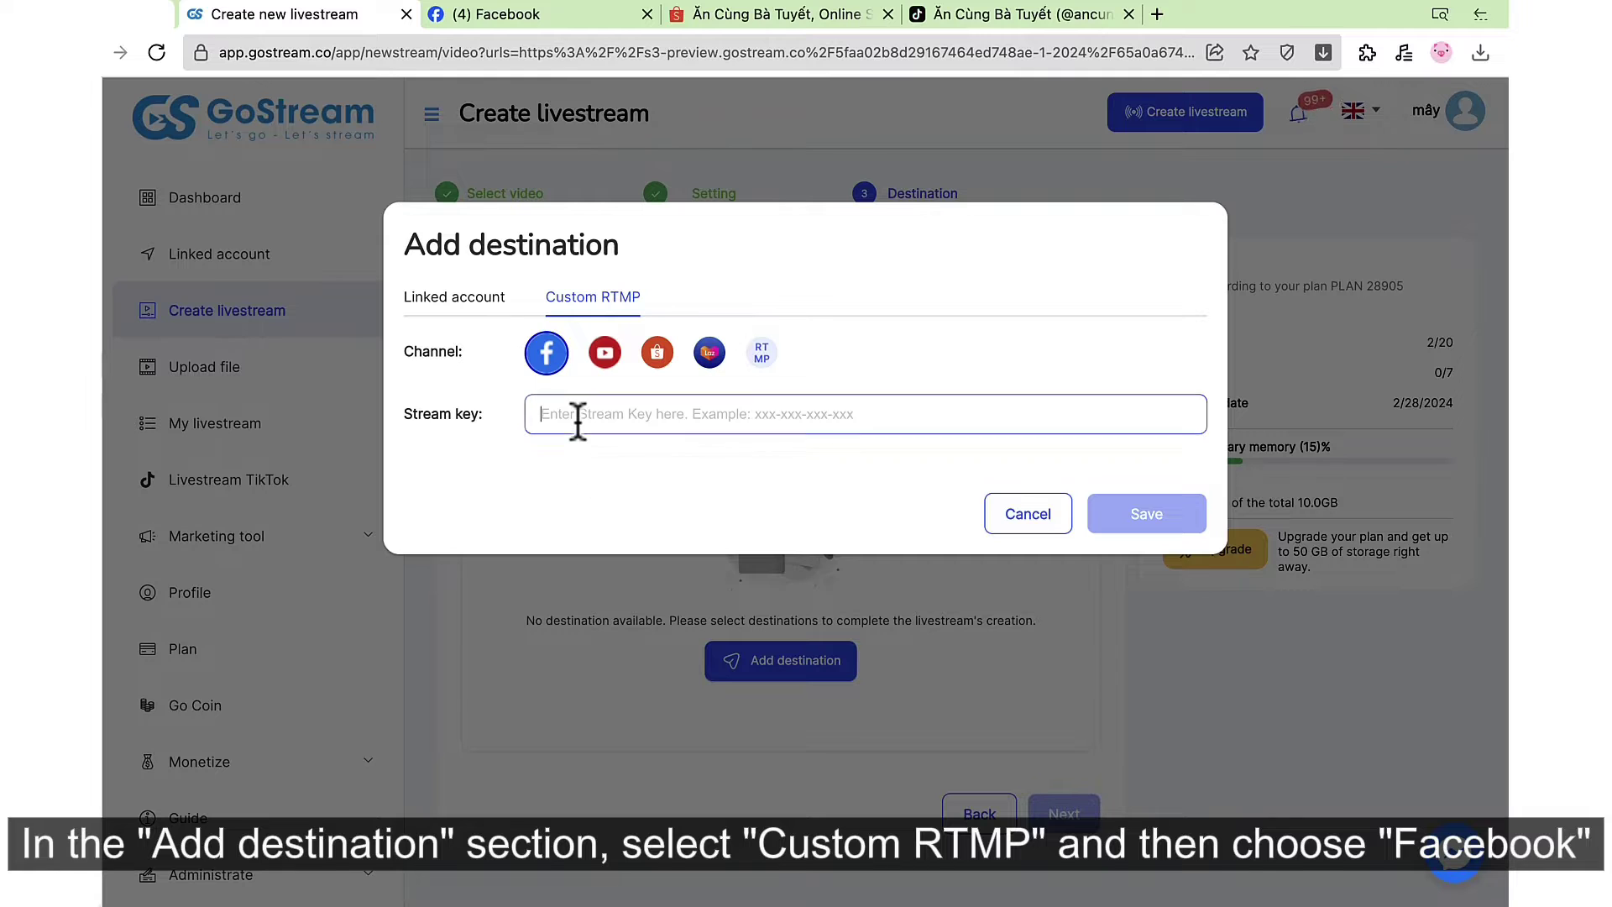
Step: Create a new Facebook live video and bring up its Dashboard's Featured link section
{"action": "left_click", "coordinate": [564, 25]}
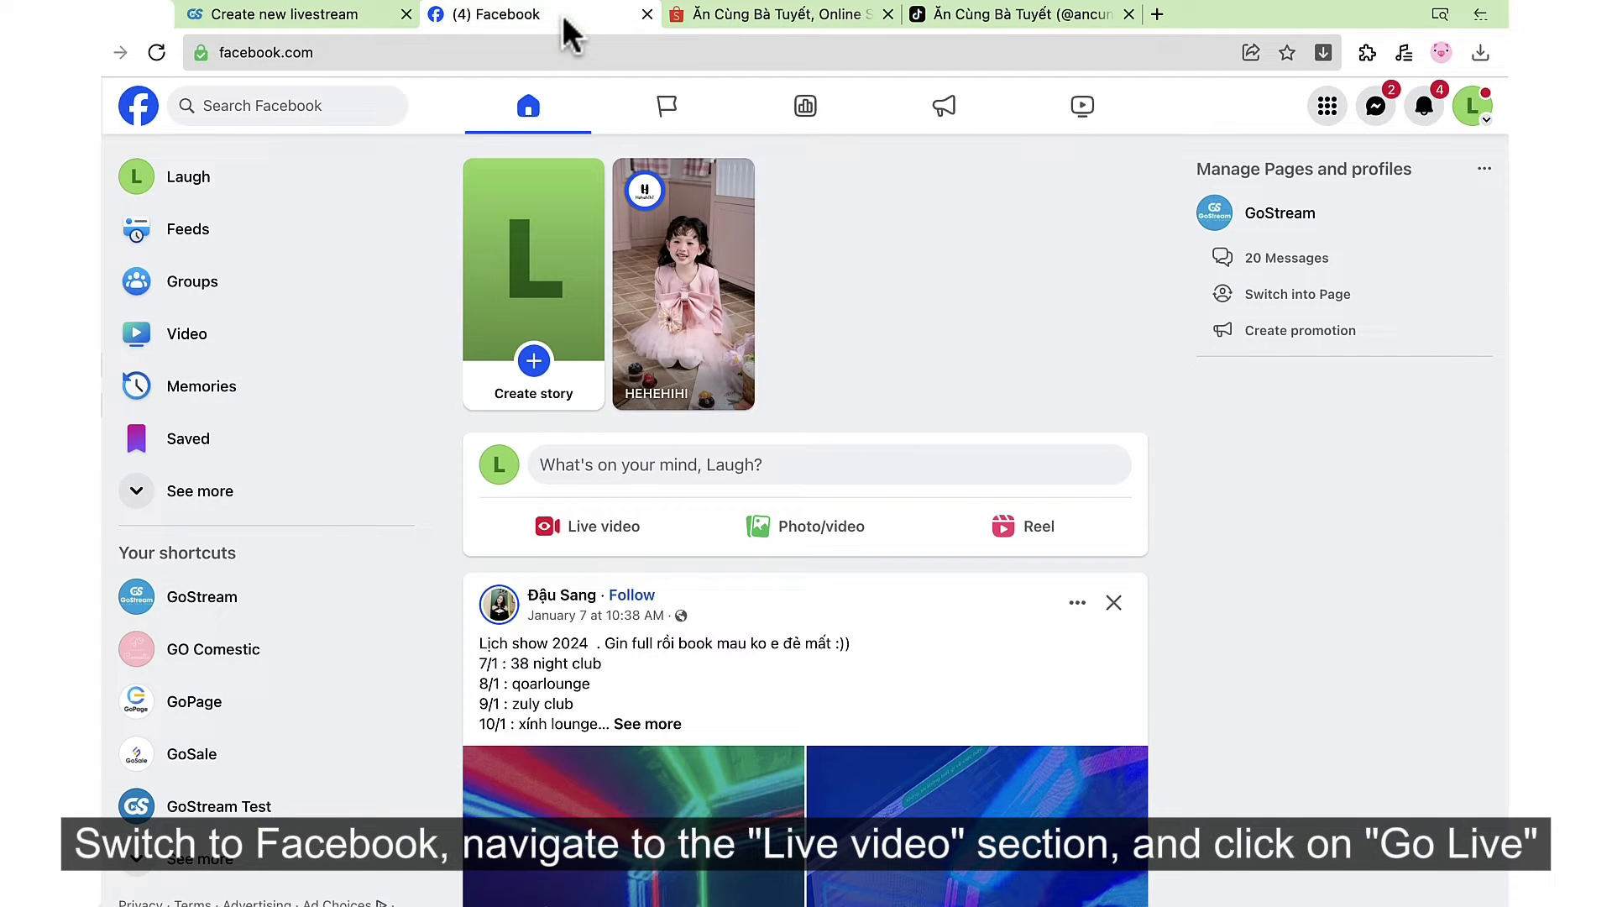
{"action": "left_click", "coordinate": [639, 535]}
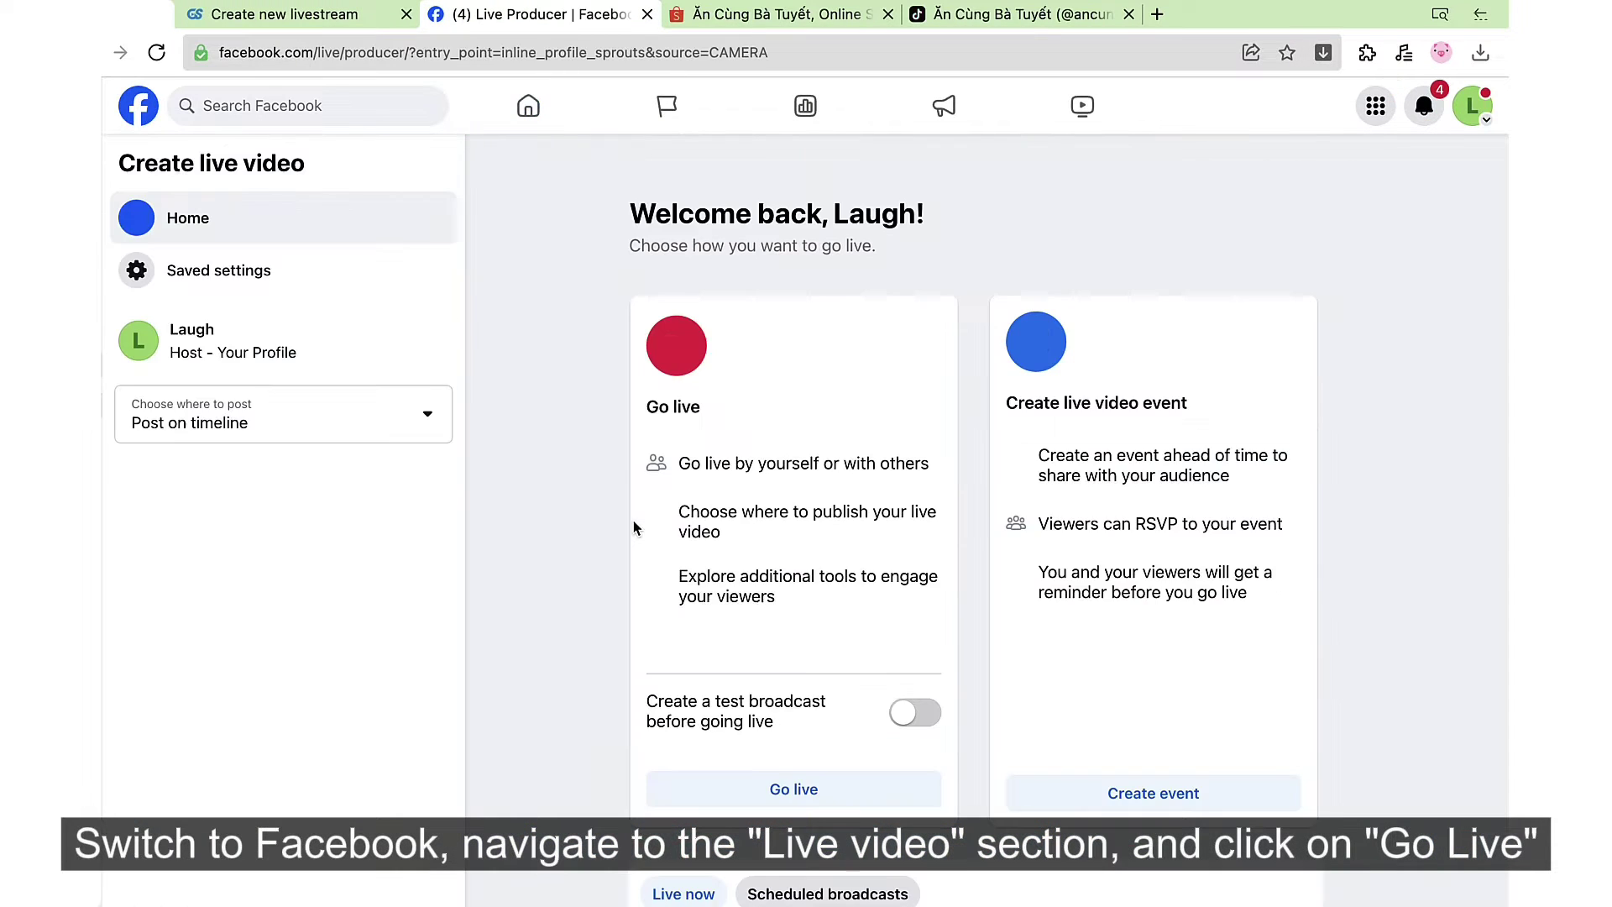
{"action": "left_click", "coordinate": [804, 789]}
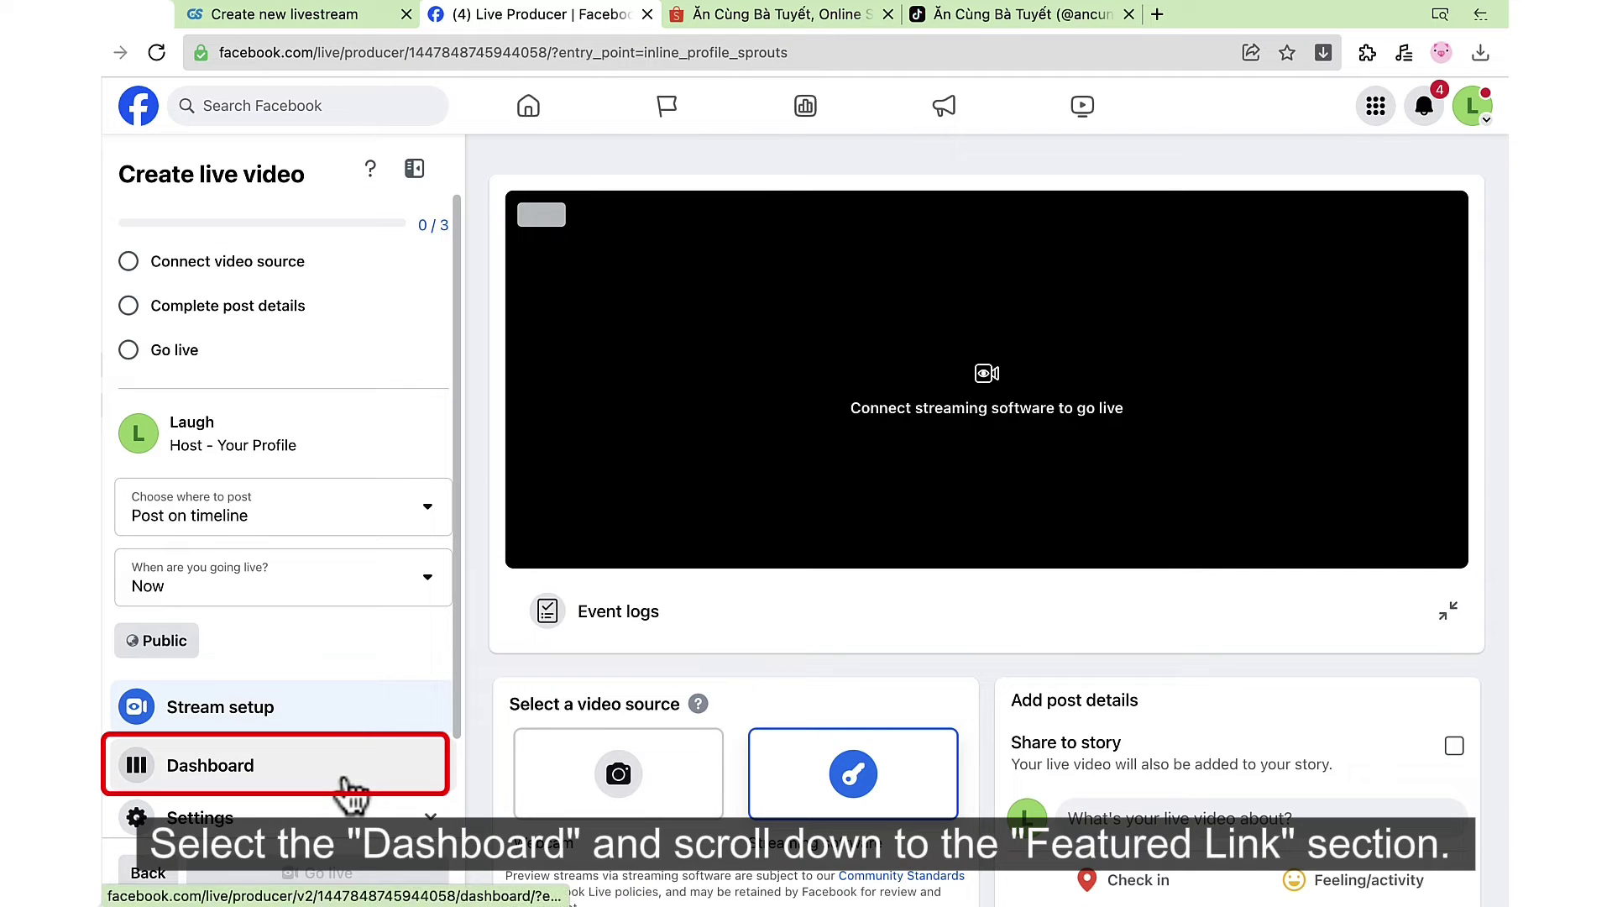
{"action": "left_click", "coordinate": [348, 790]}
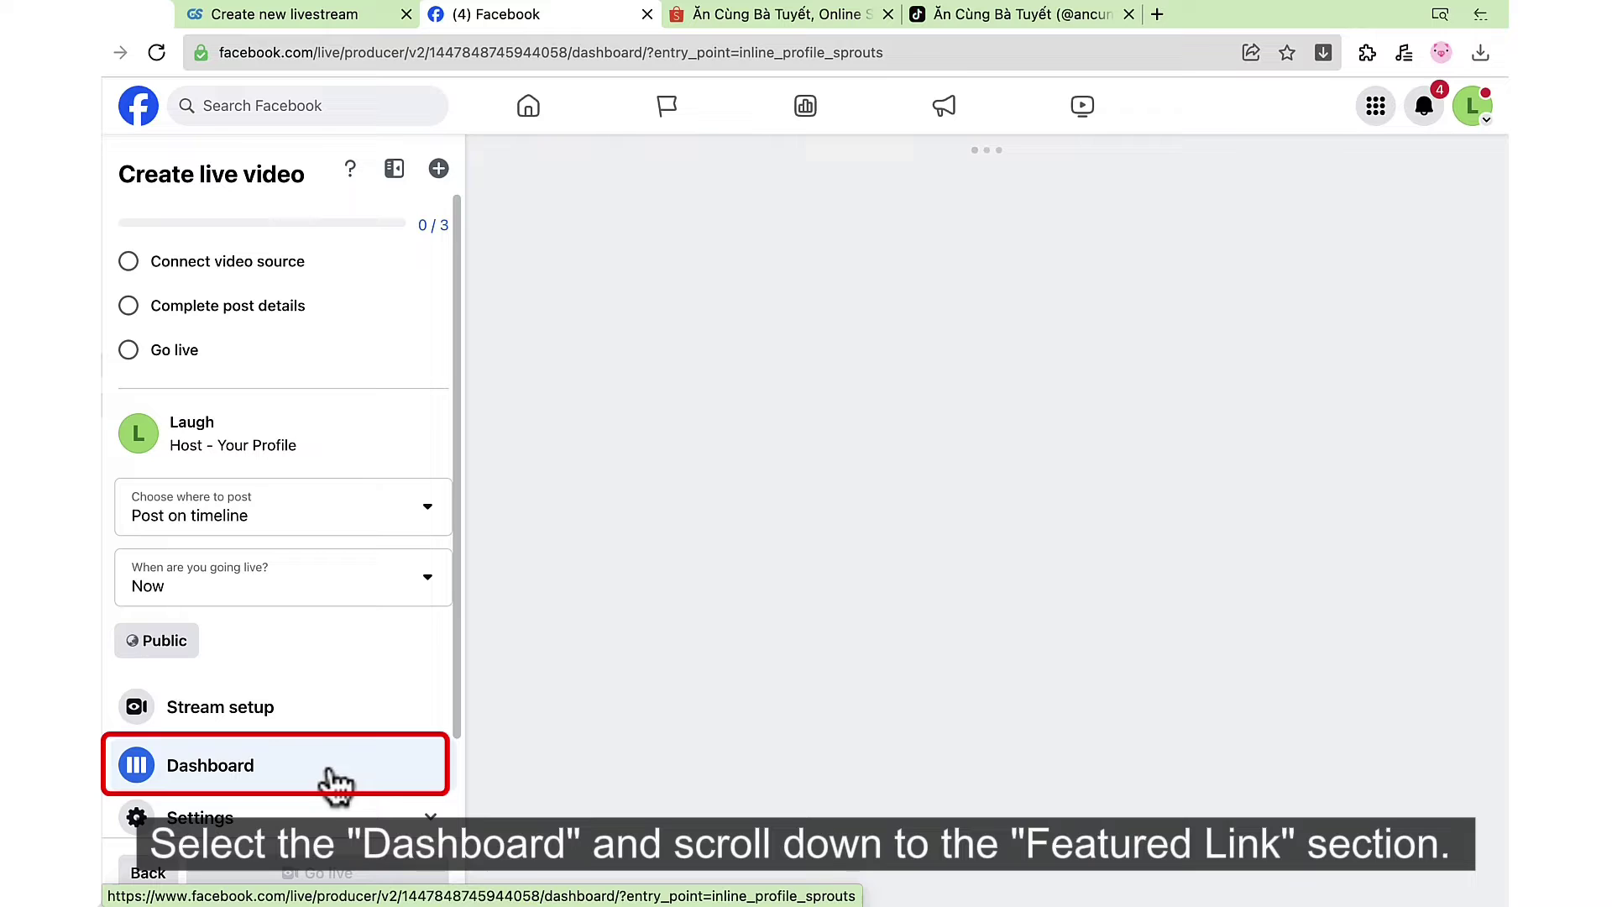
{"action": "scroll", "coordinate": [918, 788], "scroll_direction": "down", "scroll_amount": 5}
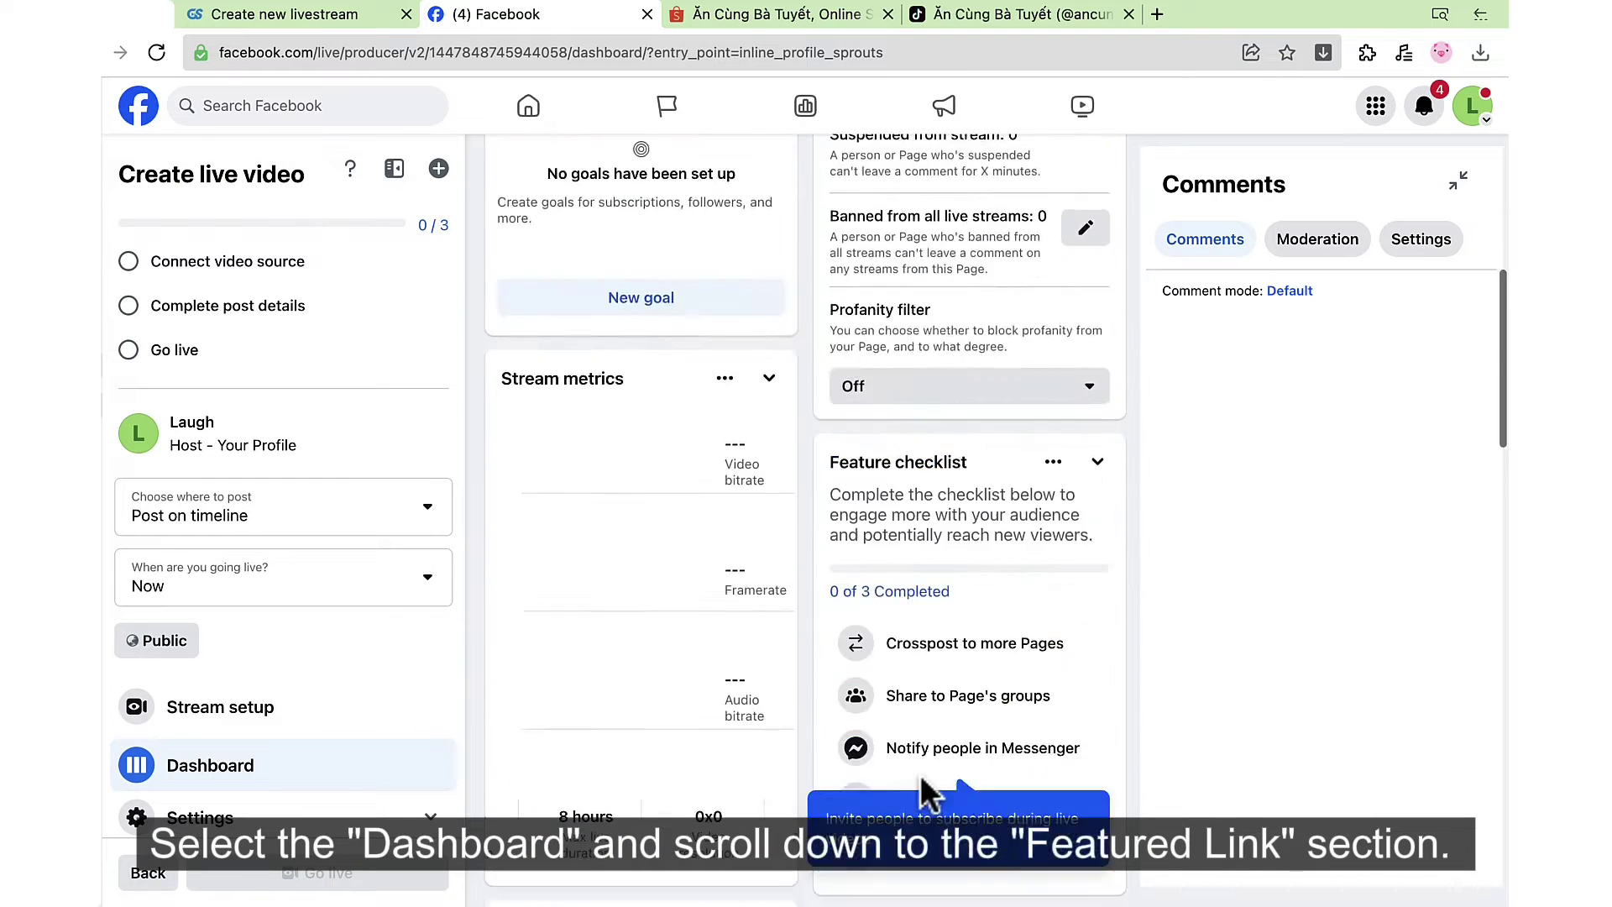
{"action": "scroll", "coordinate": [922, 784], "scroll_direction": "down", "scroll_amount": 5}
{"action": "scroll", "coordinate": [921, 779], "scroll_direction": "down", "scroll_amount": 3}
{"action": "scroll", "coordinate": [921, 775], "scroll_direction": "down", "scroll_amount": 1}
{"action": "scroll", "coordinate": [921, 775], "scroll_direction": "down", "scroll_amount": 2}
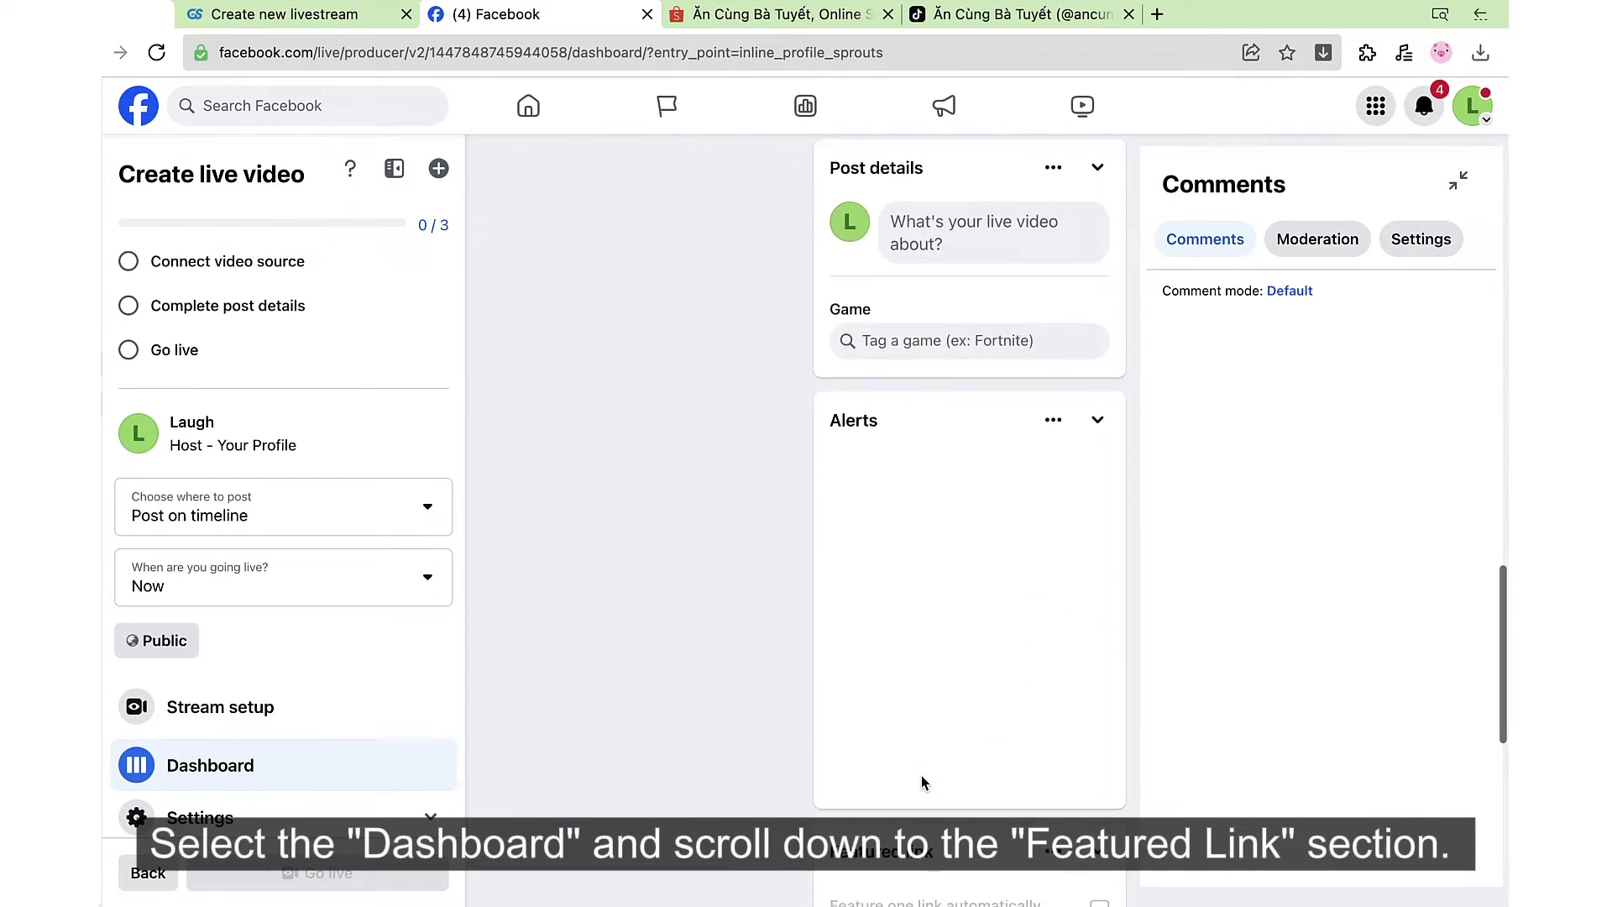
{"action": "scroll", "coordinate": [921, 774], "scroll_direction": "down", "scroll_amount": 1}
{"action": "scroll", "coordinate": [921, 783], "scroll_direction": "down", "scroll_amount": 3}
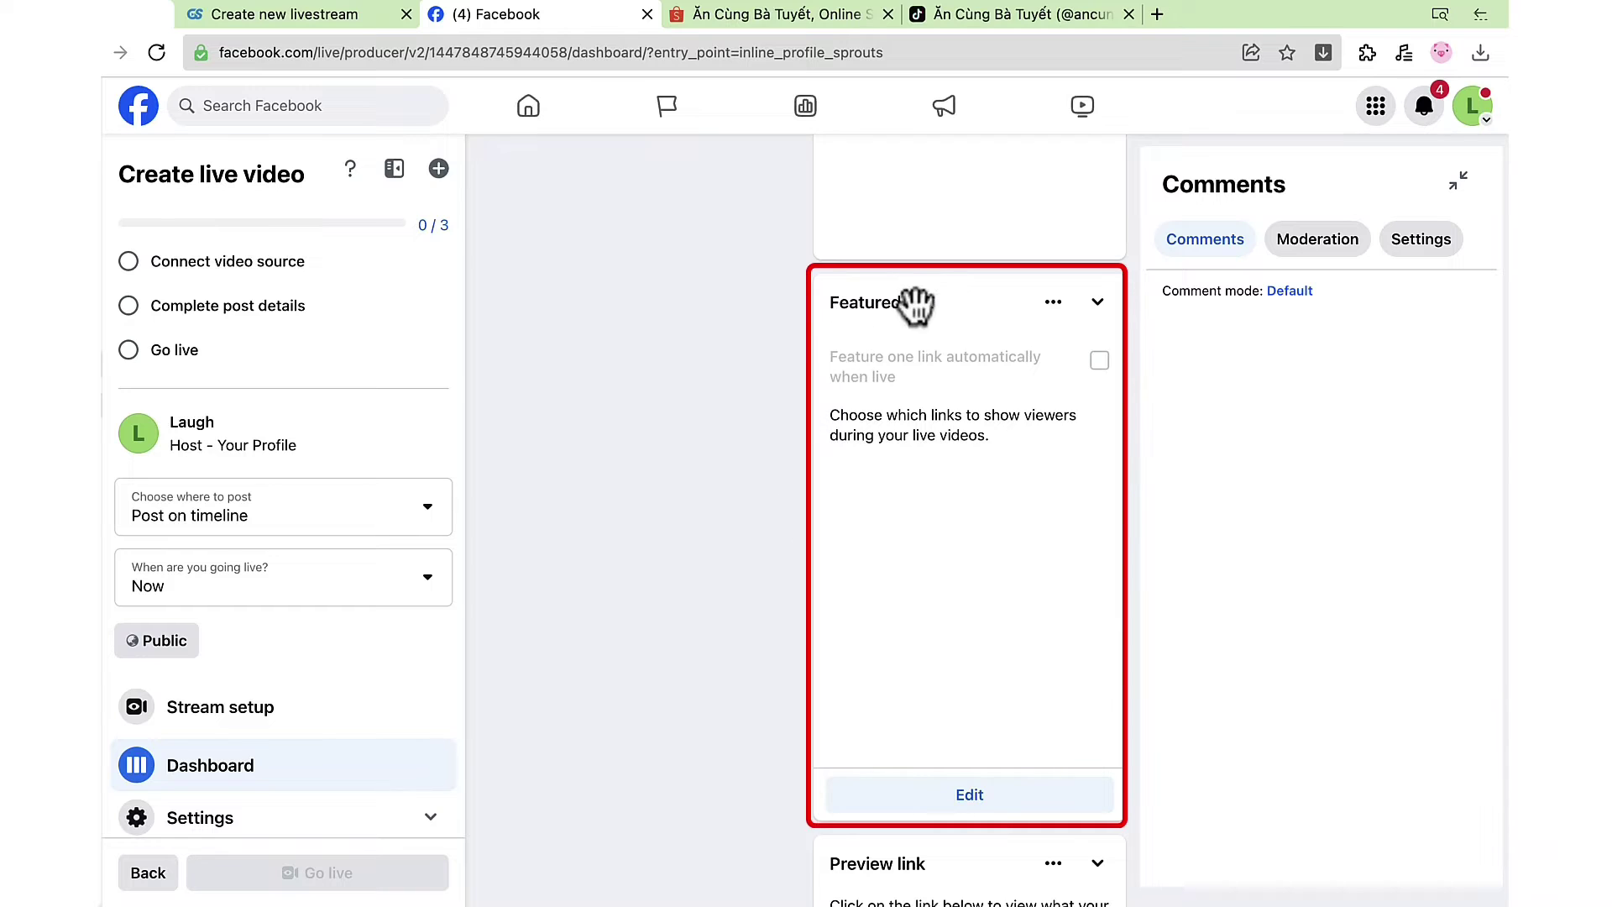
Step: Save the Ăn Cùng Bà Tuyết Shopee shop URL as a featured link
{"action": "left_click", "coordinate": [1019, 801]}
{"action": "left_click", "coordinate": [756, 383]}
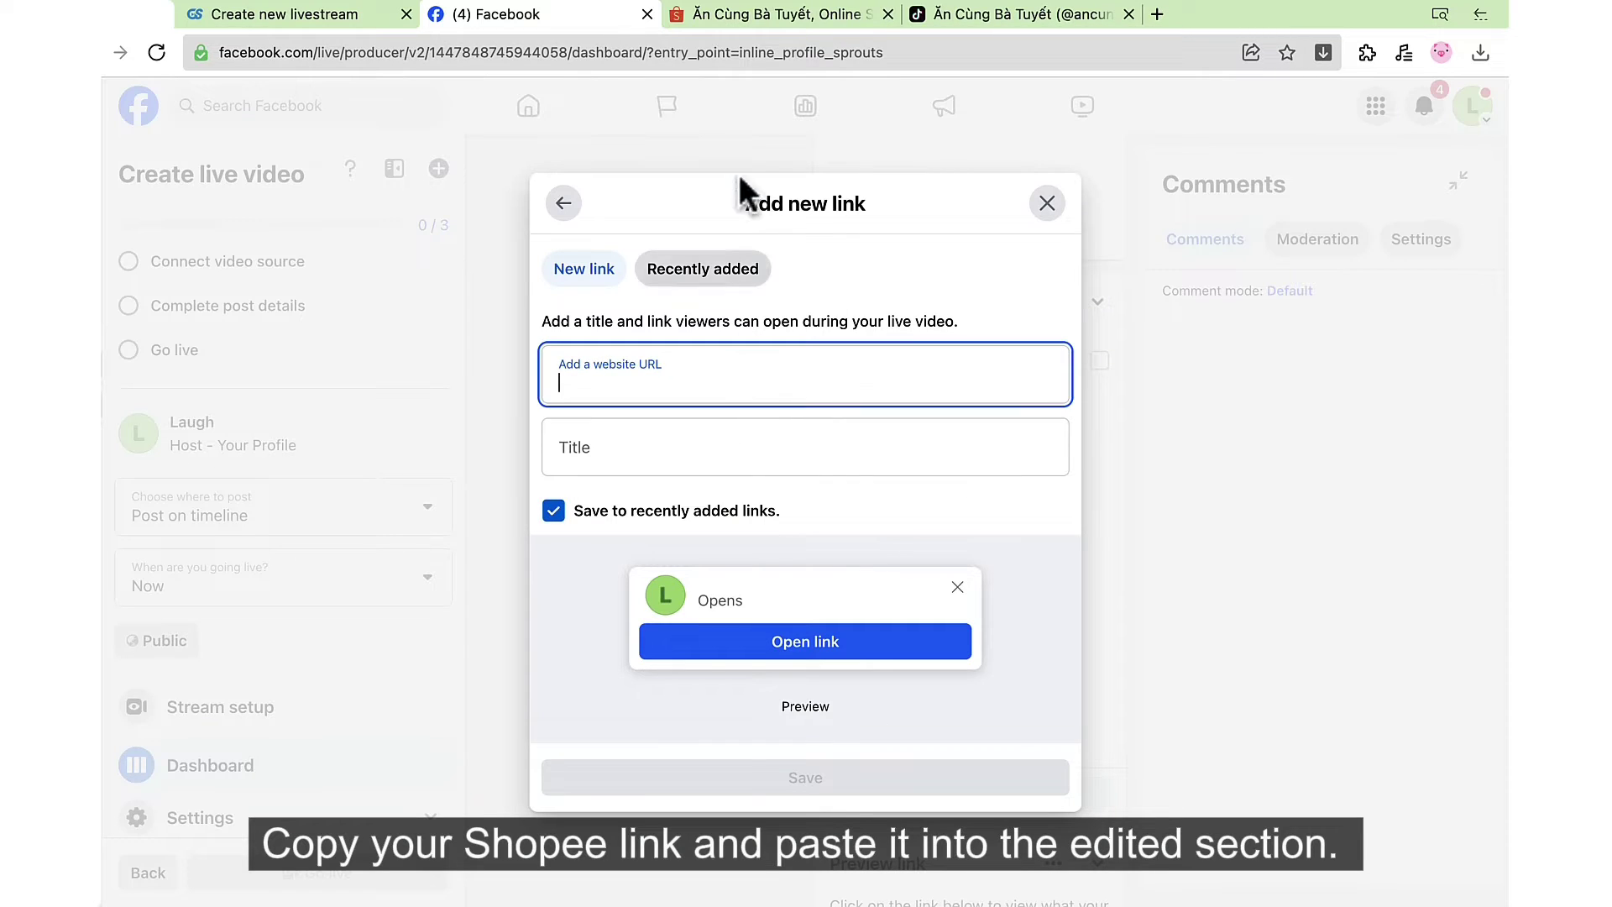
{"action": "left_click", "coordinate": [781, 21]}
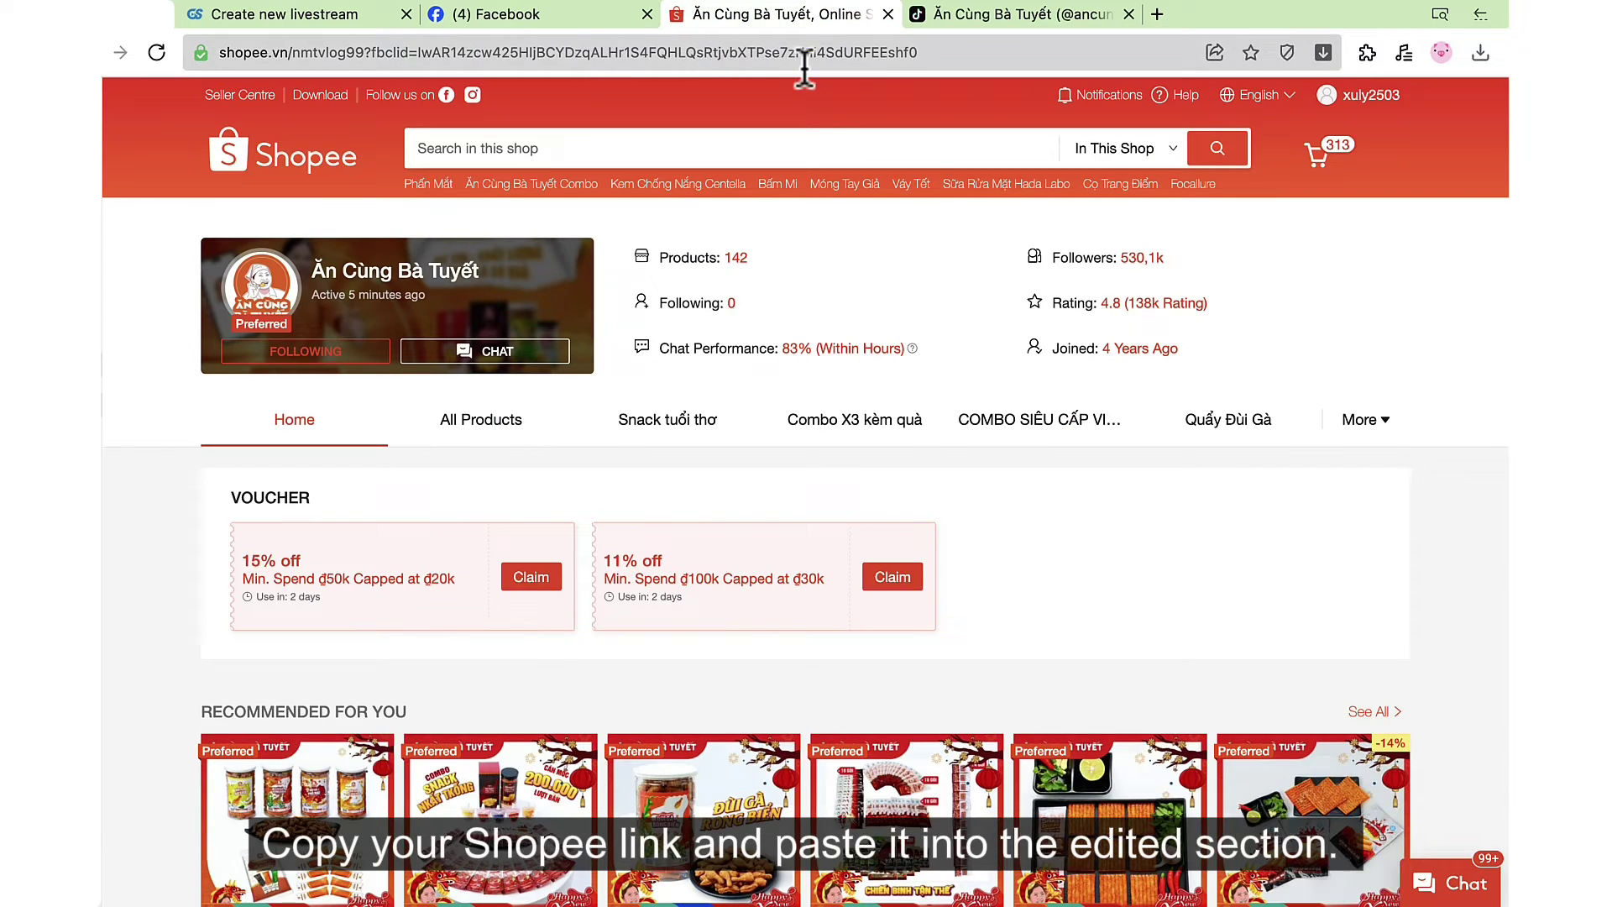
{"action": "left_click", "coordinate": [804, 58]}
{"action": "key", "text": "ctrl+c"}
{"action": "left_click", "coordinate": [603, 20]}
{"action": "key", "text": "ctrl+v"}
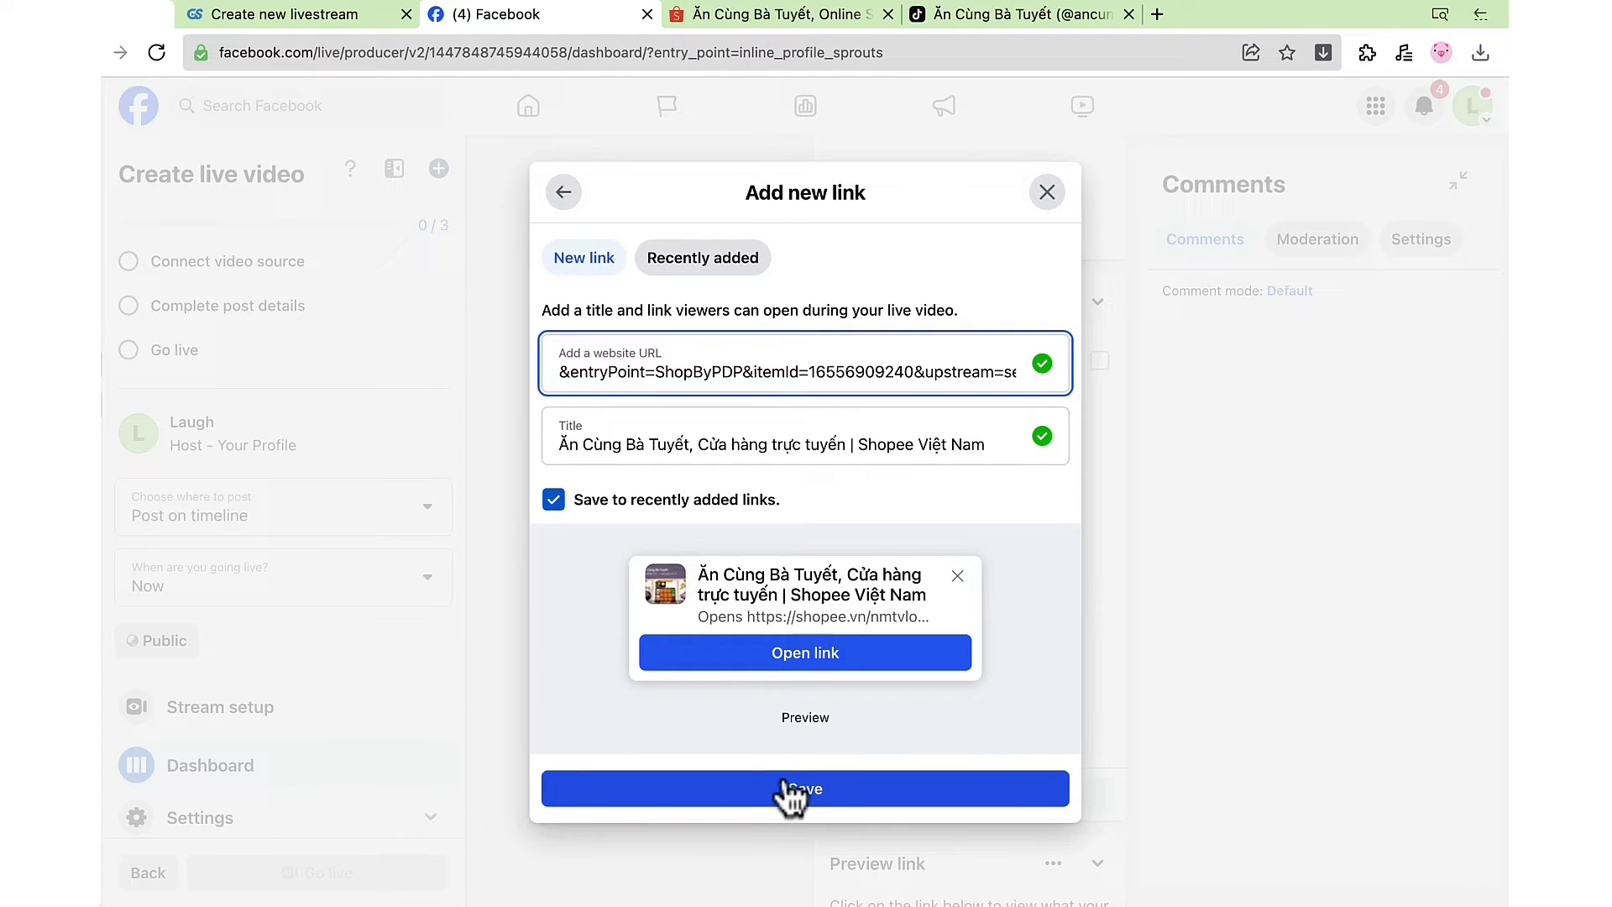
{"action": "left_click", "coordinate": [789, 787]}
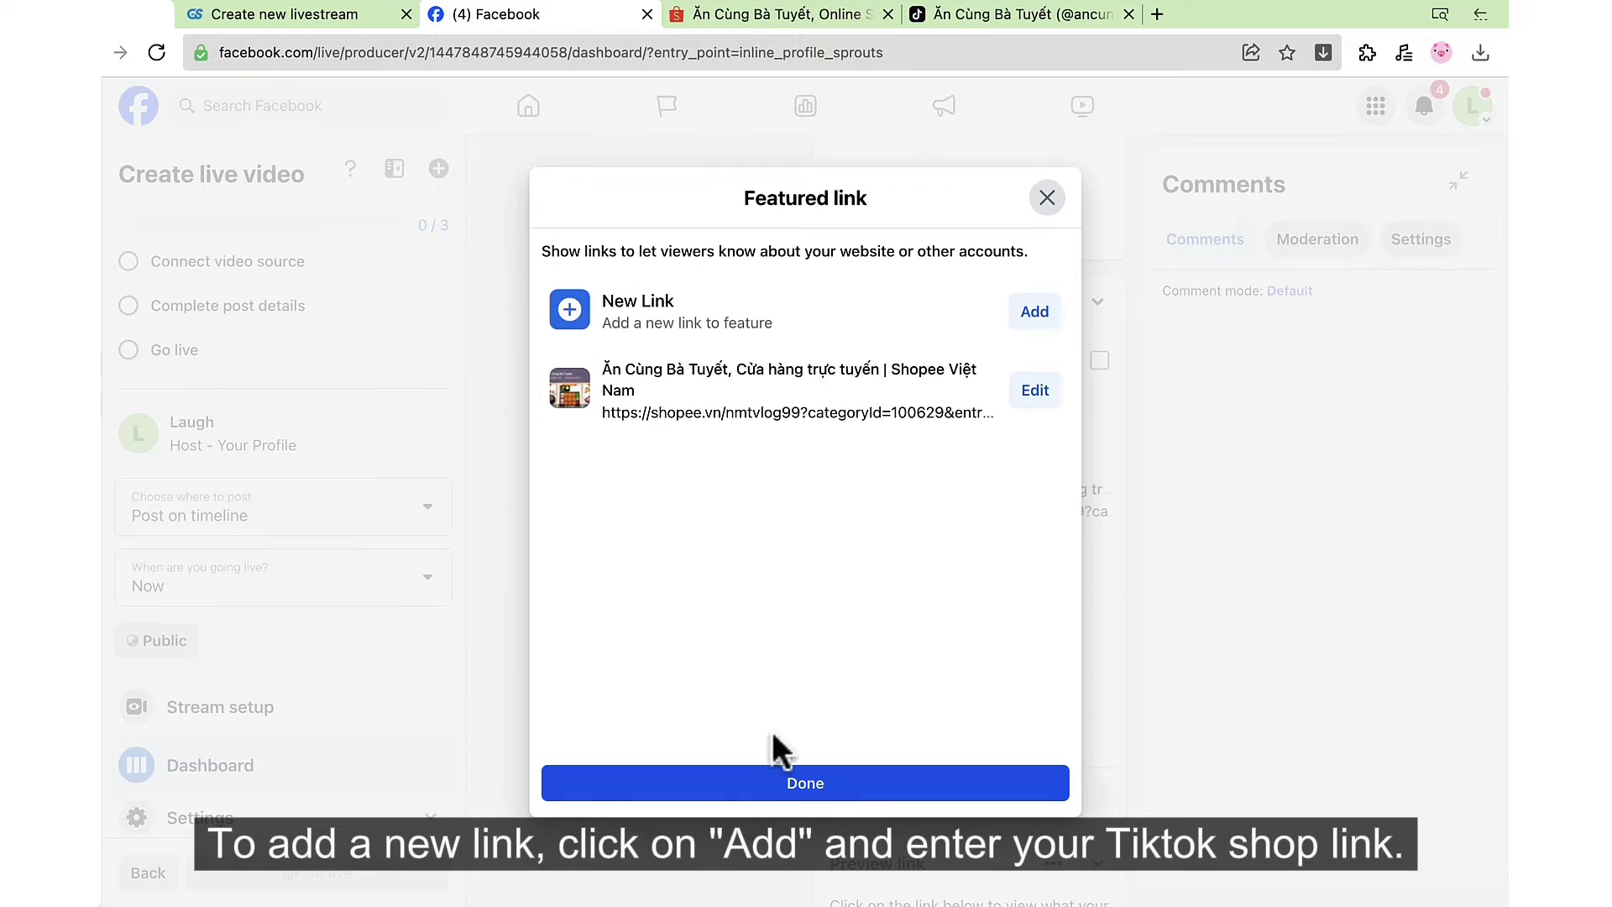
Step: Add the Ăn Cùng Bà Tuyết TikTok profile URL as a second featured link
{"action": "left_click", "coordinate": [1019, 322]}
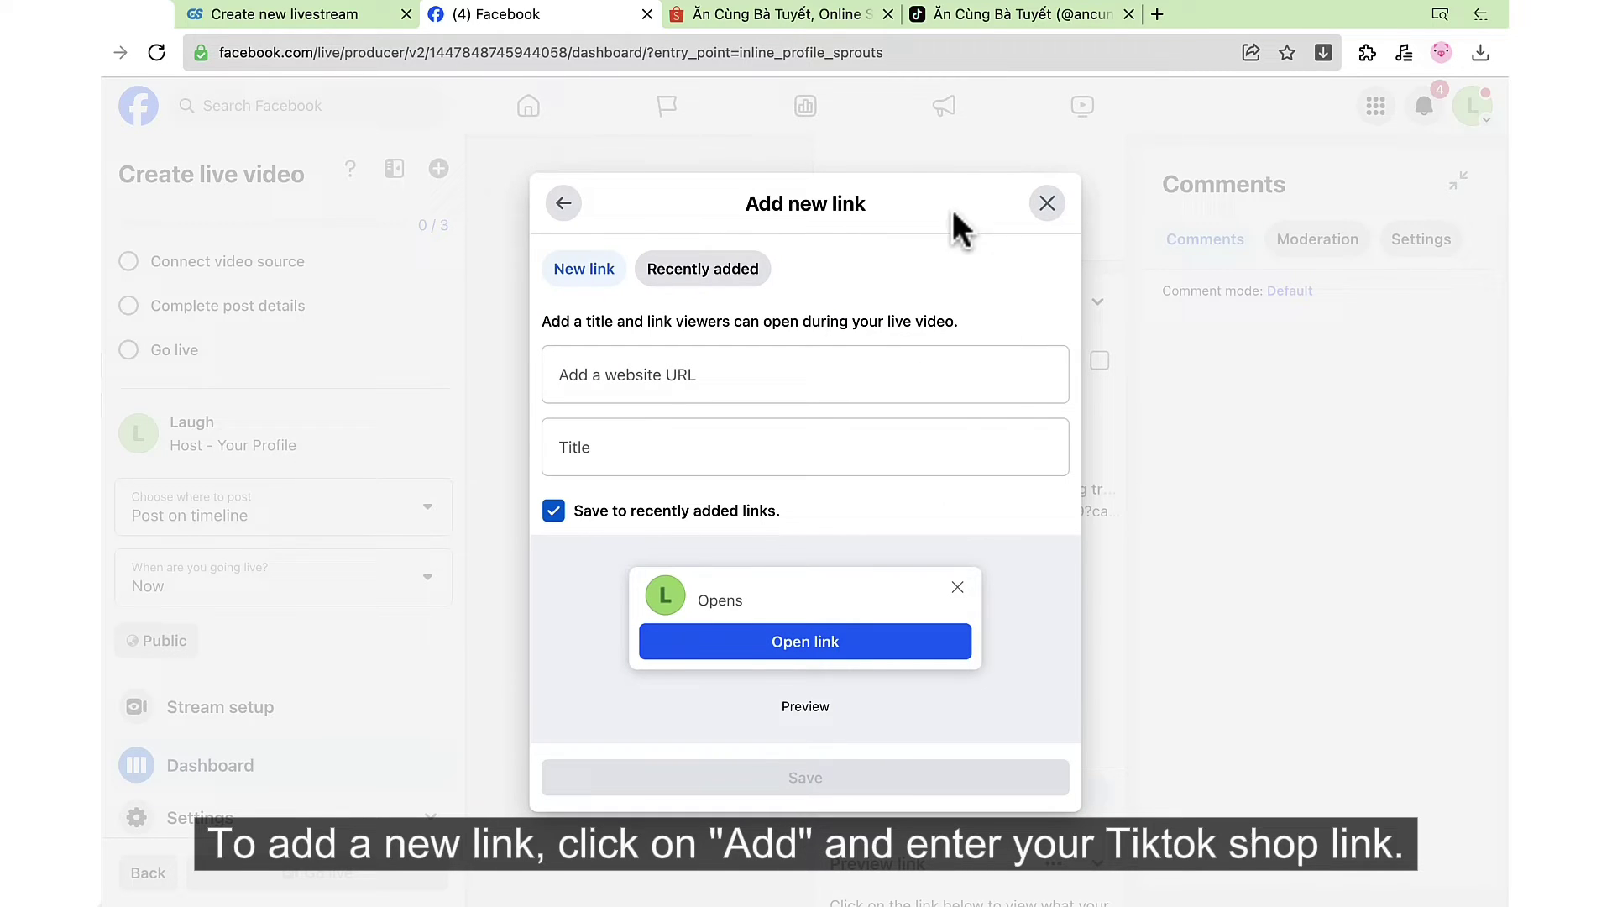
{"action": "left_click", "coordinate": [1007, 15]}
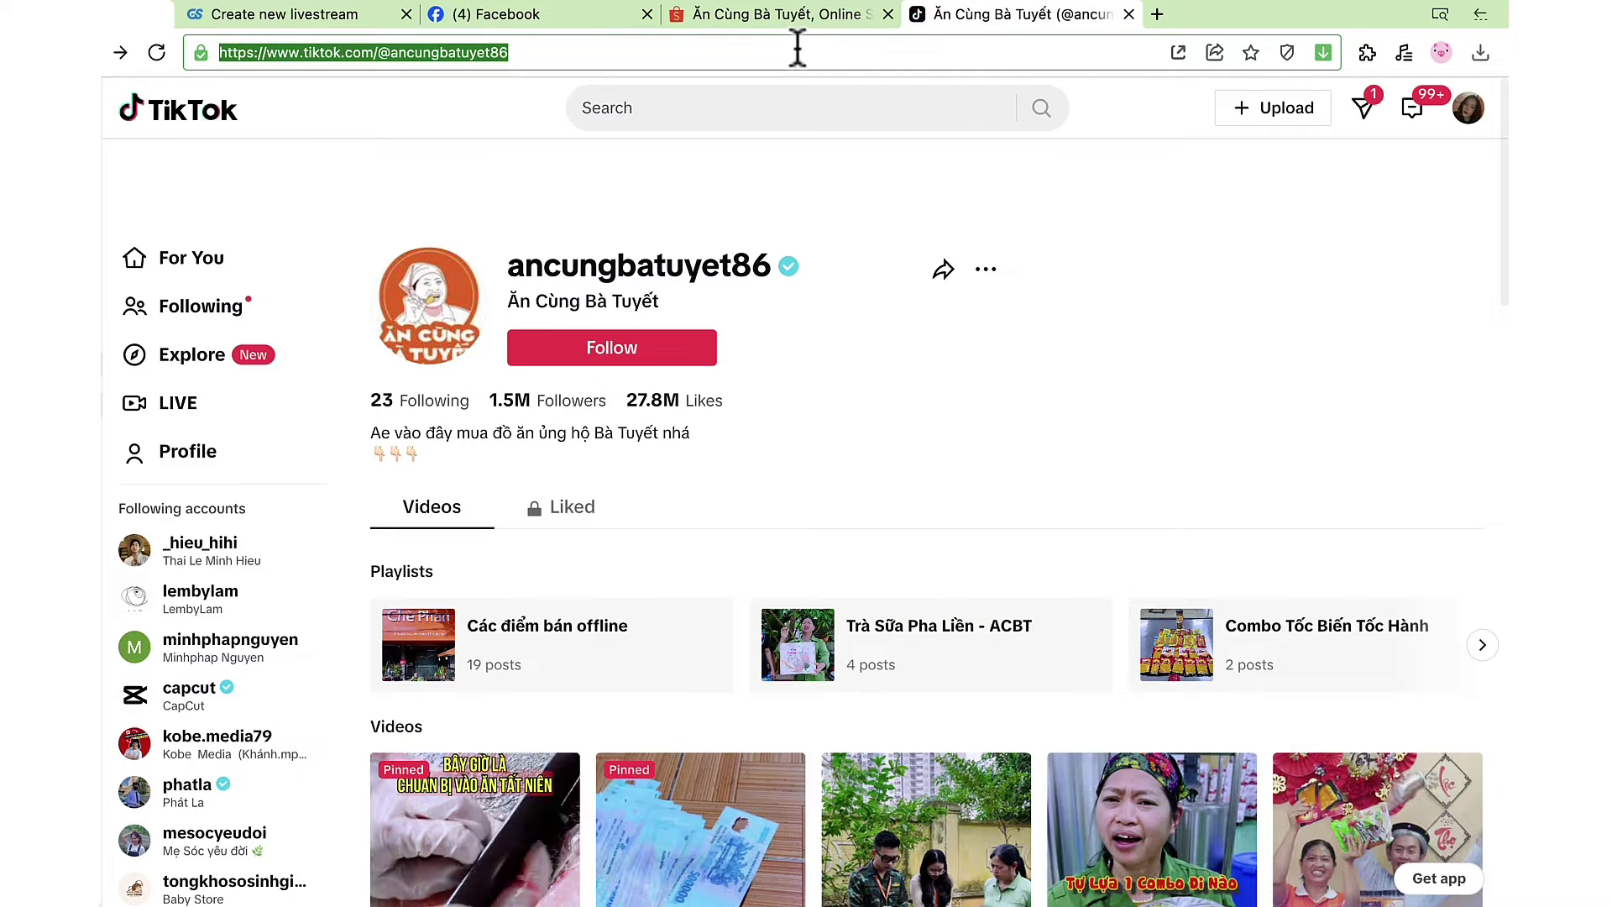
{"action": "left_click", "coordinate": [604, 20]}
{"action": "left_click", "coordinate": [693, 381]}
{"action": "key", "text": "ctrl+v"}
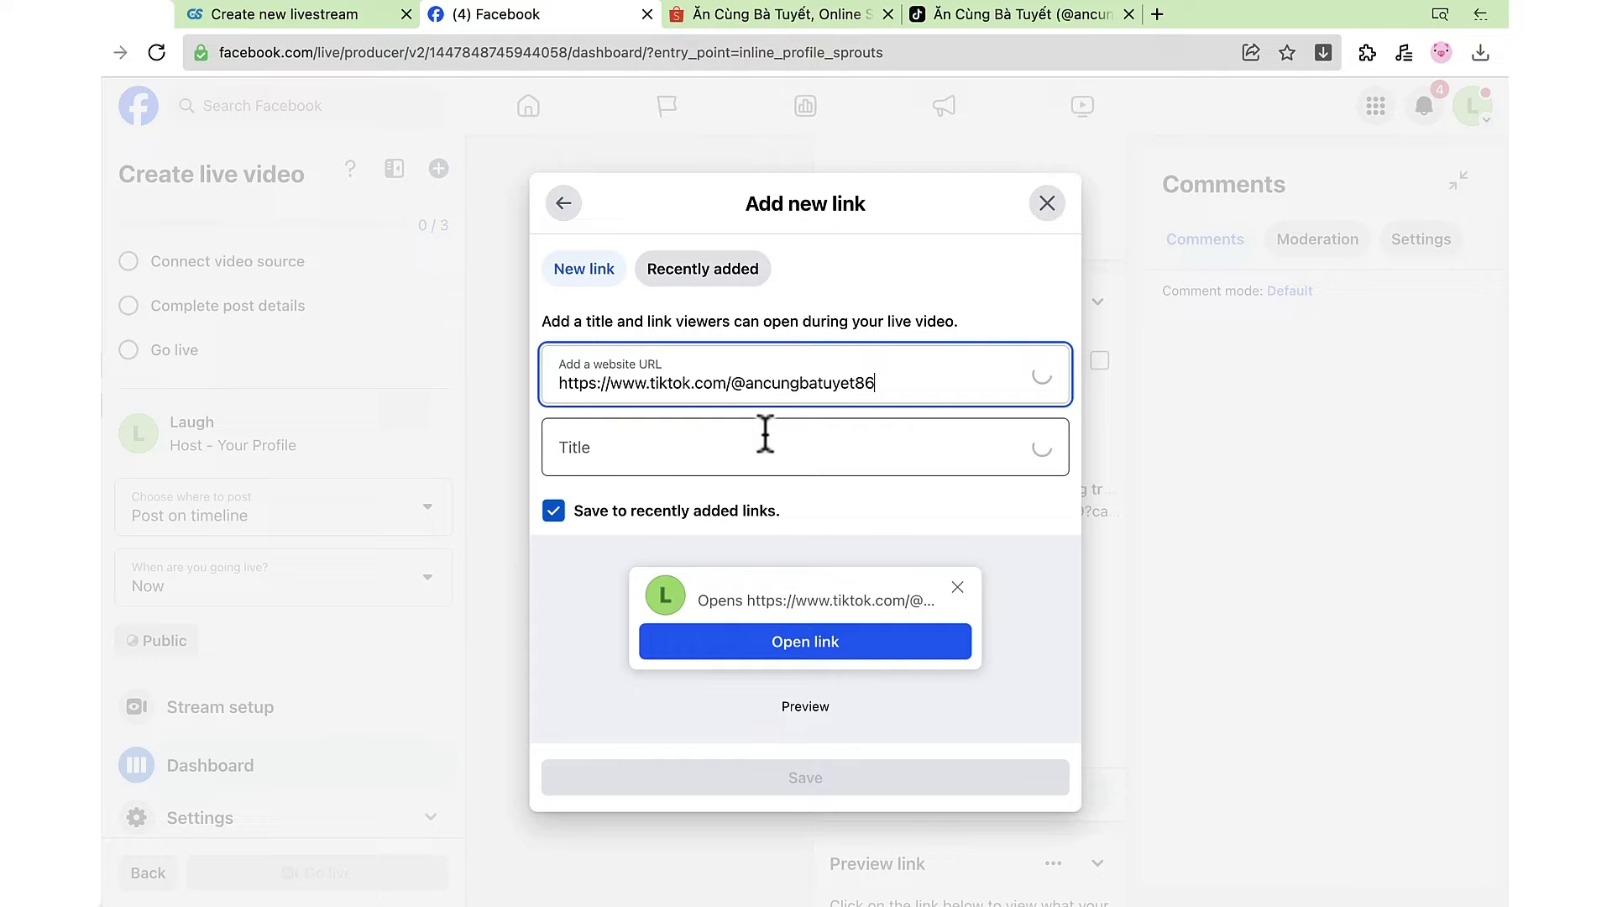
{"action": "left_click", "coordinate": [801, 781]}
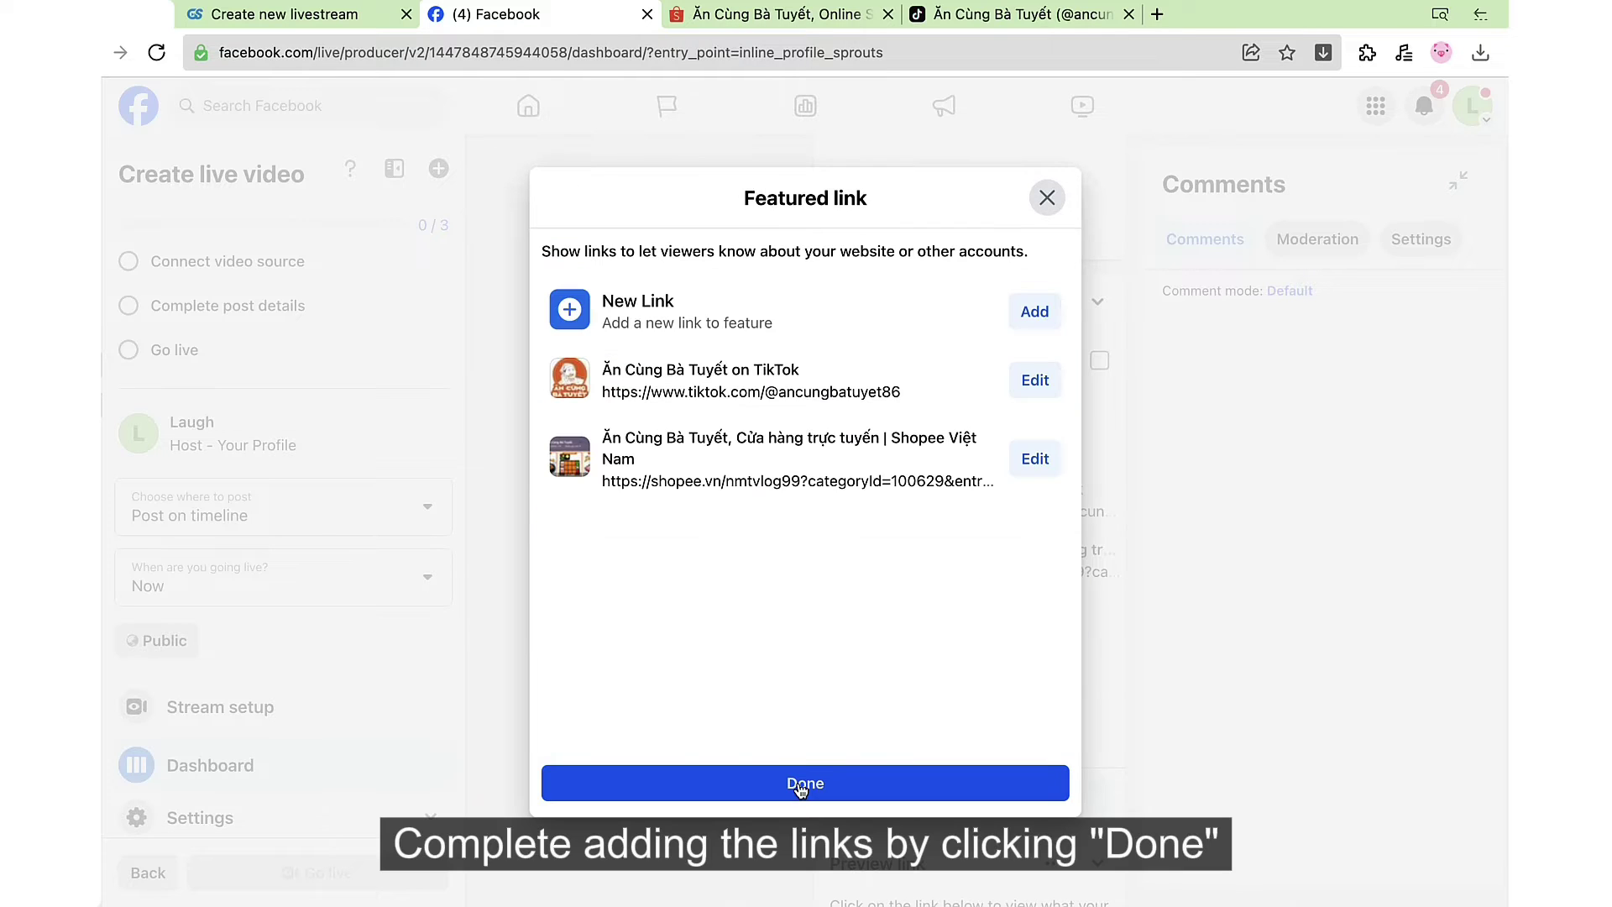
{"action": "left_click", "coordinate": [805, 785]}
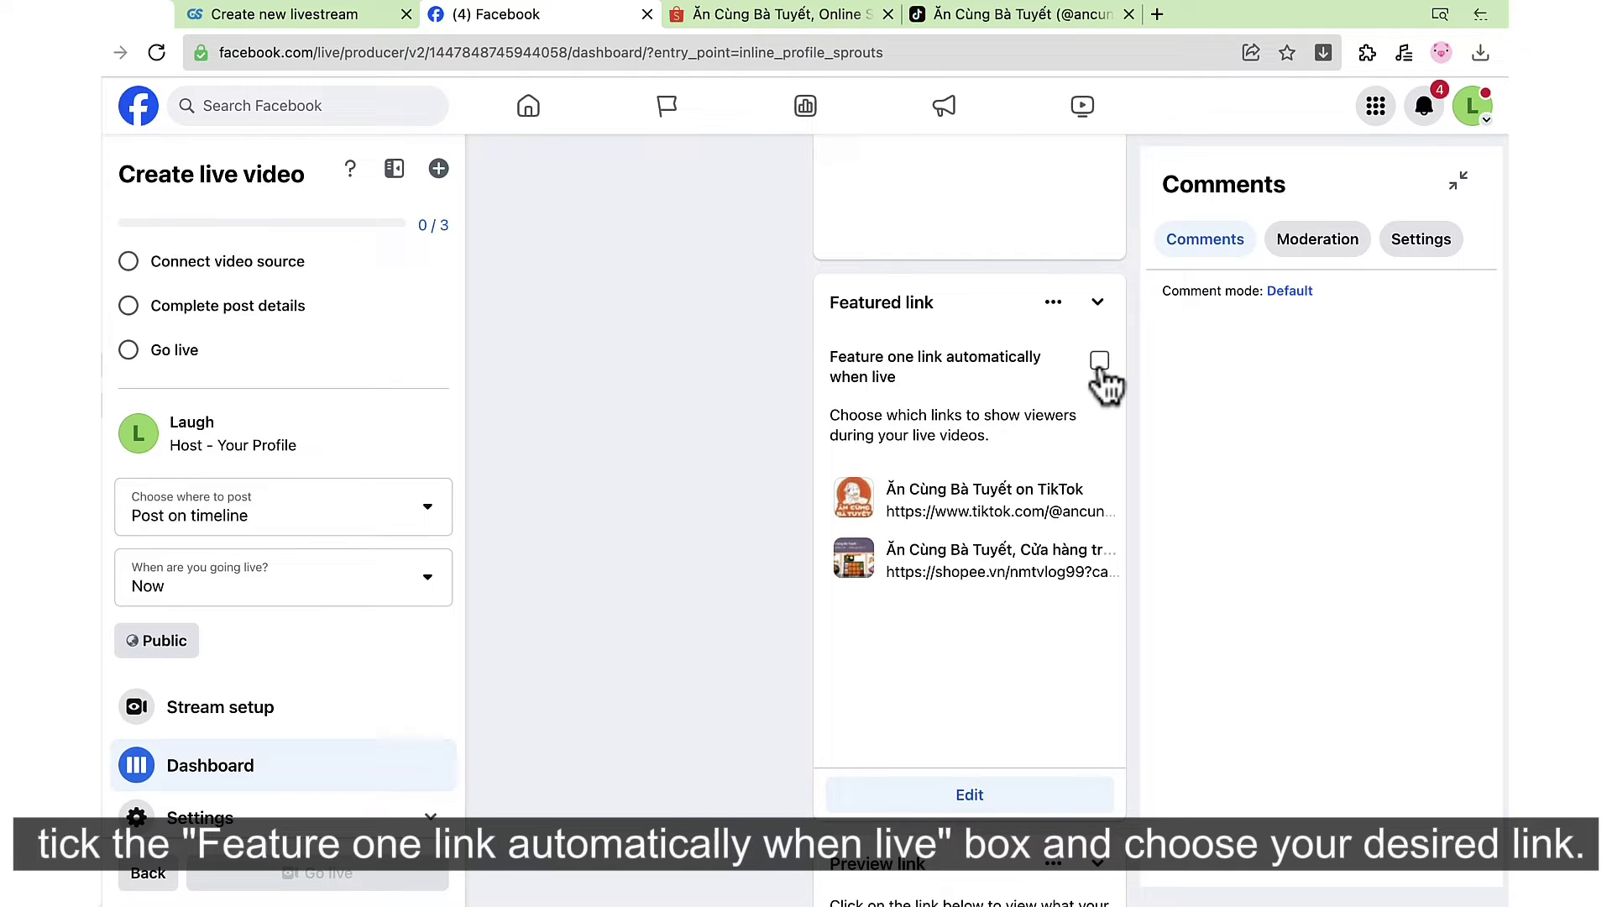
Step: Feature the Ăn Cùng Bà Tuyết Shopee link automatically once the stream is live
{"action": "left_click", "coordinate": [1100, 364]}
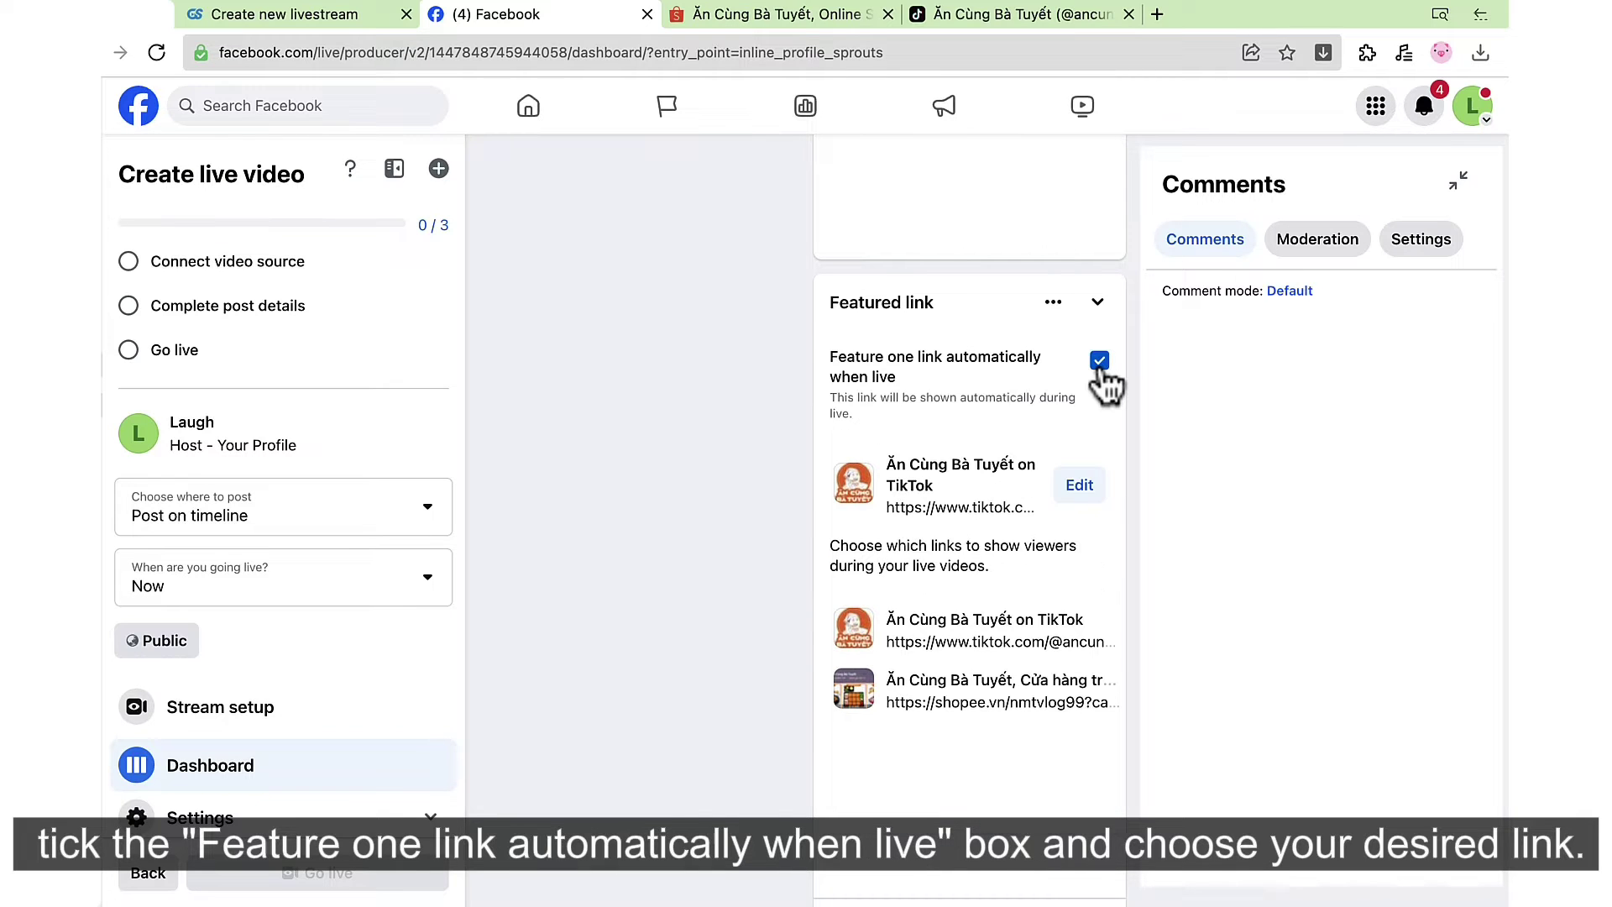
{"action": "left_click", "coordinate": [1082, 489]}
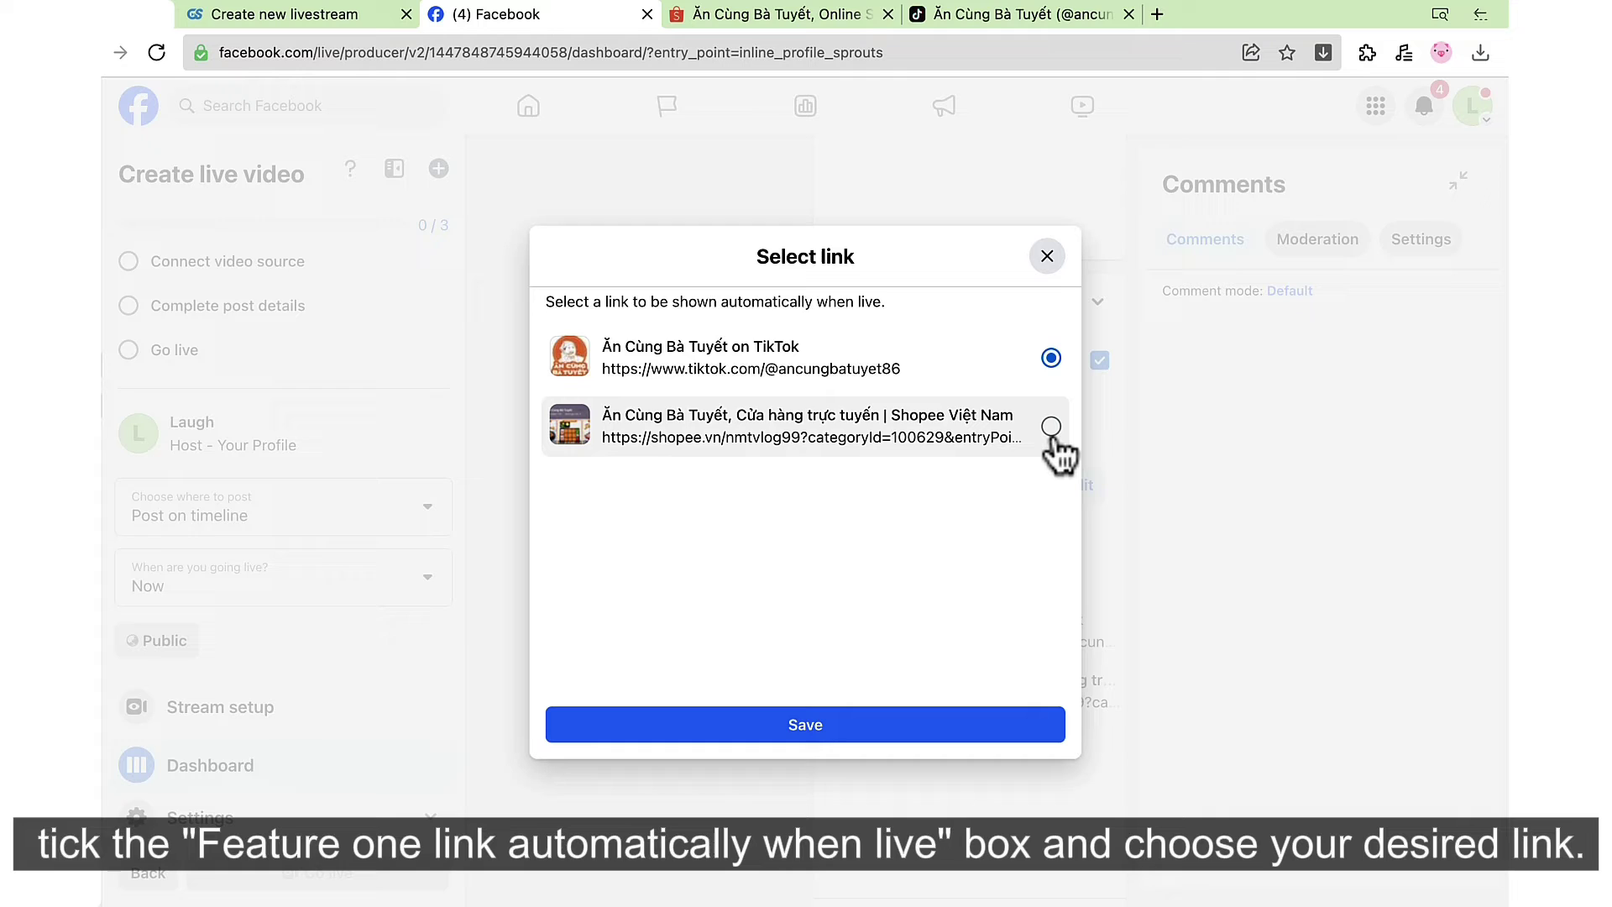
{"action": "left_click", "coordinate": [918, 728]}
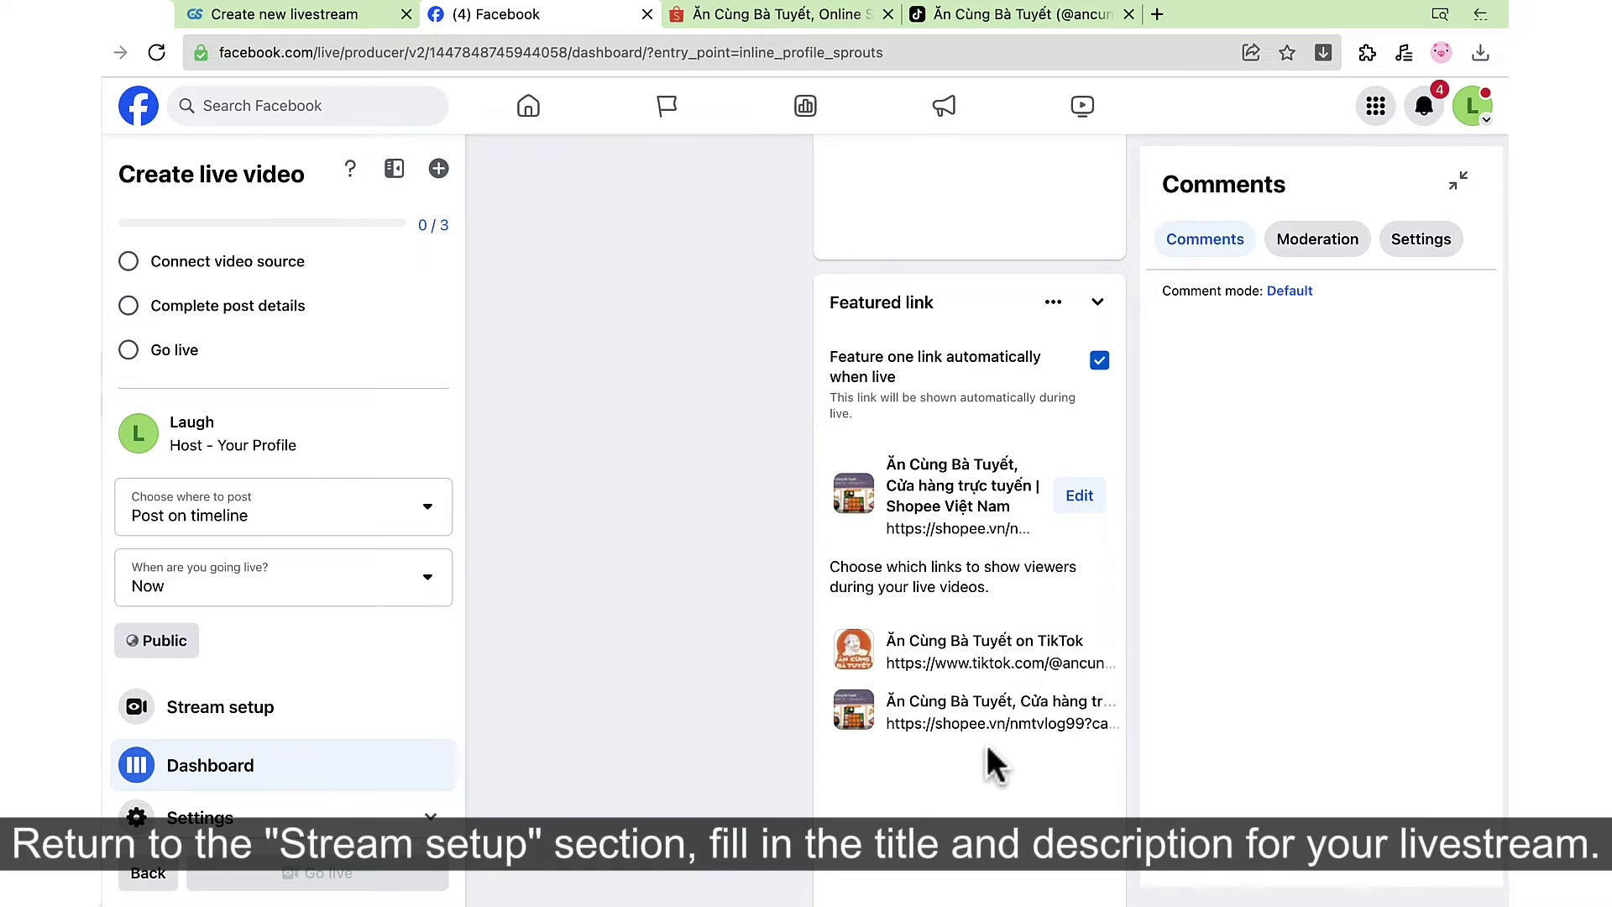
Step: Save 'live' as the live post's title and description under Stream setup
{"action": "left_click", "coordinate": [297, 726]}
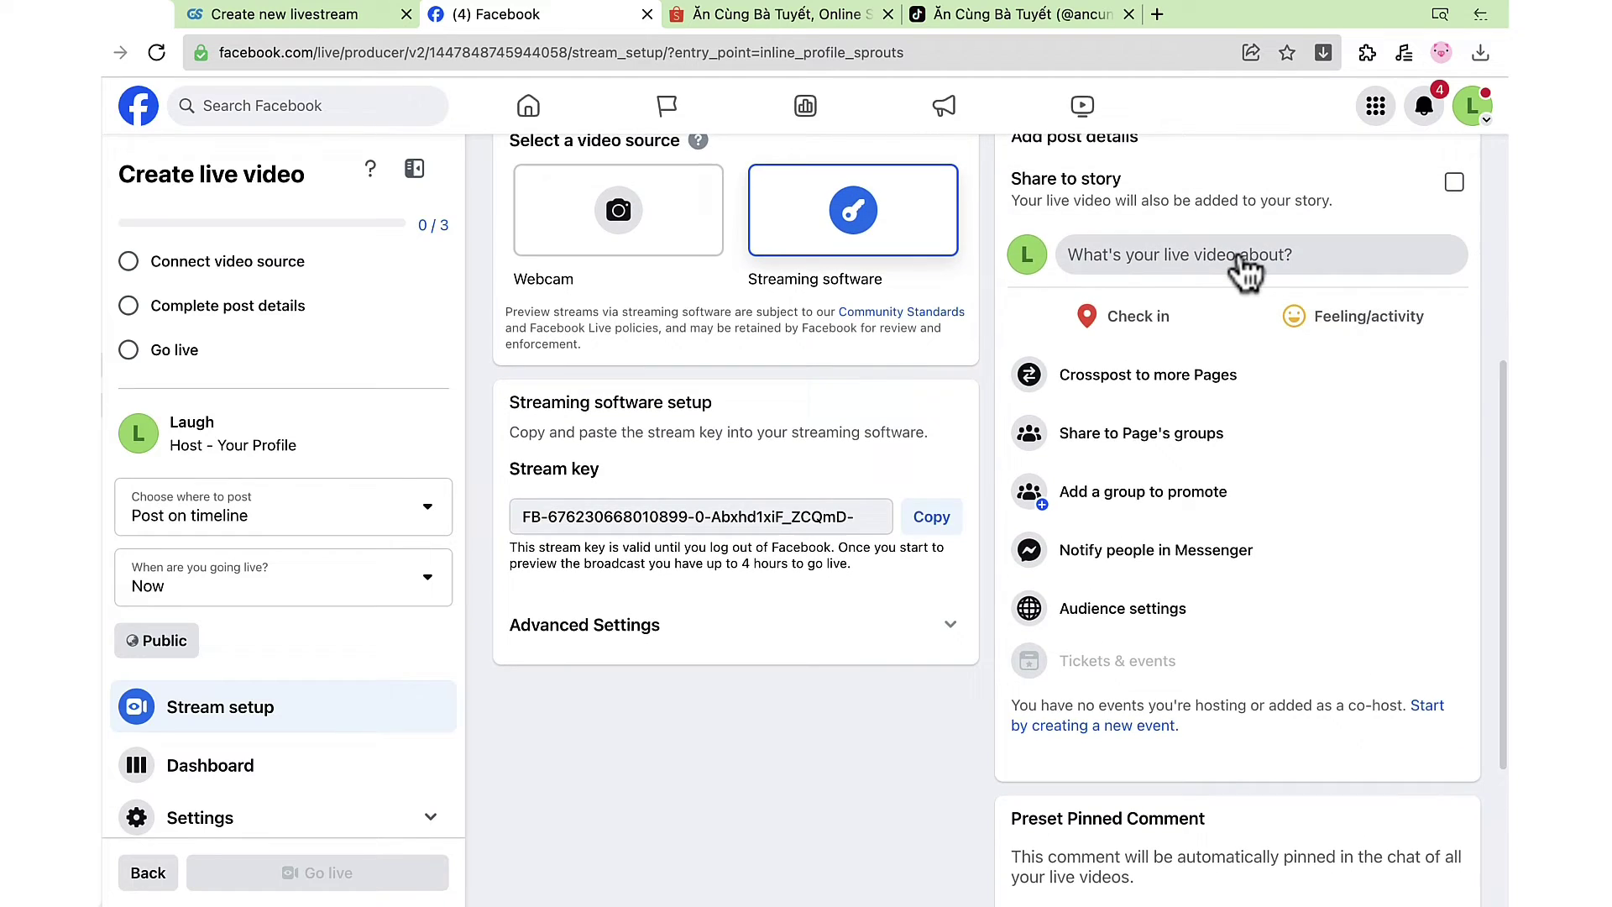
{"action": "left_click", "coordinate": [1243, 262]}
{"action": "left_click", "coordinate": [771, 416]}
{"action": "type", "text": "live"}
{"action": "left_click", "coordinate": [727, 458]}
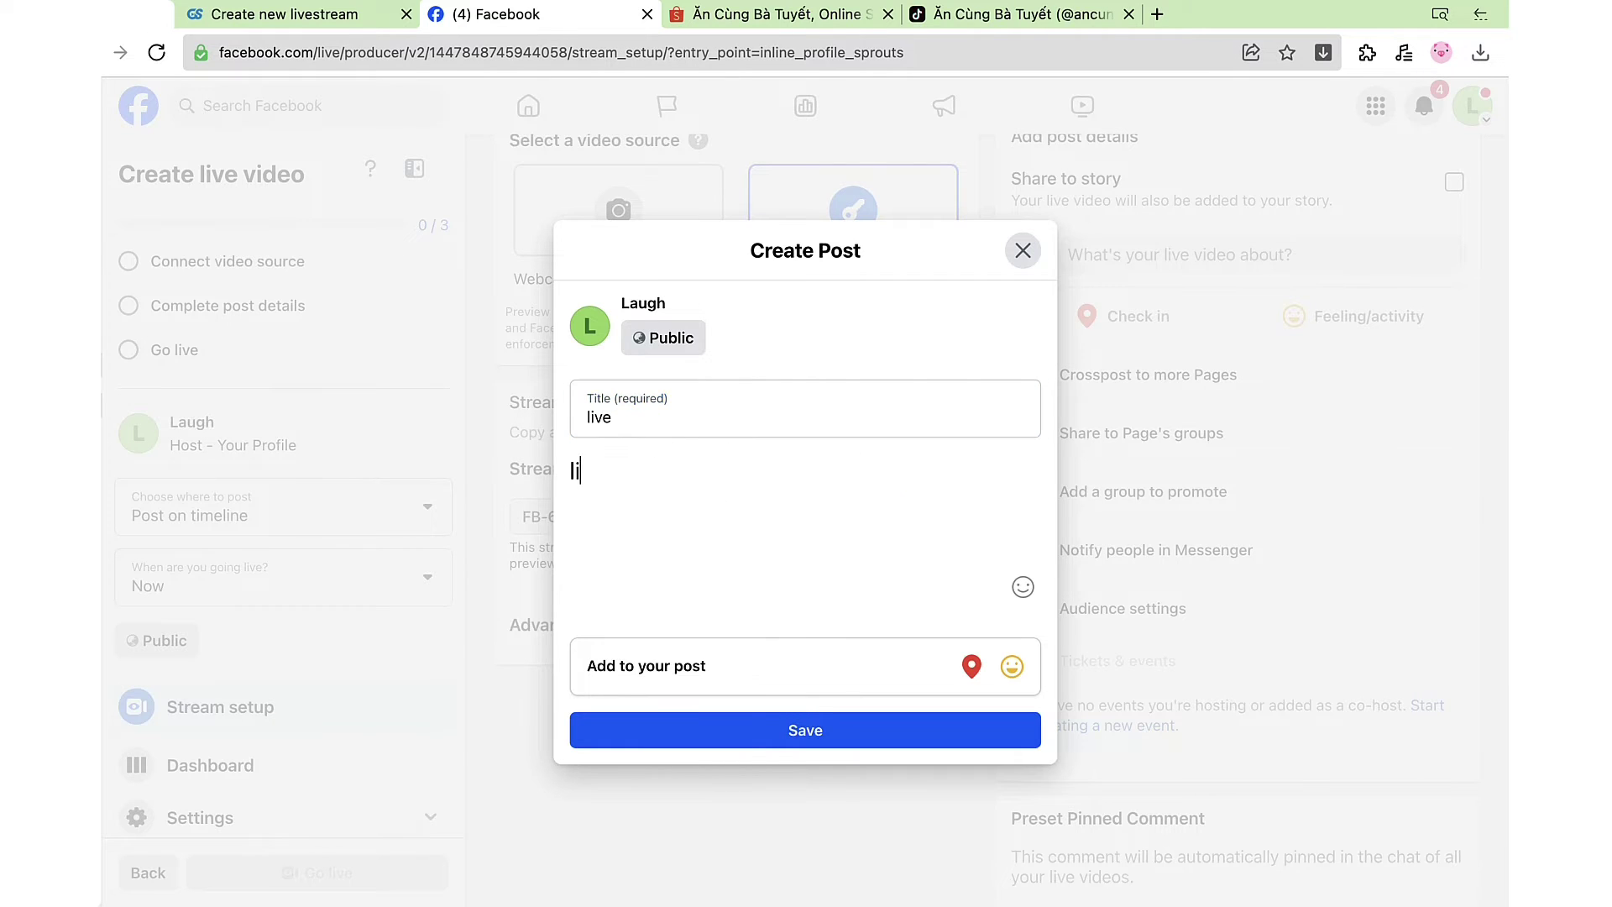
{"action": "type", "text": "live"}
{"action": "left_click", "coordinate": [768, 733]}
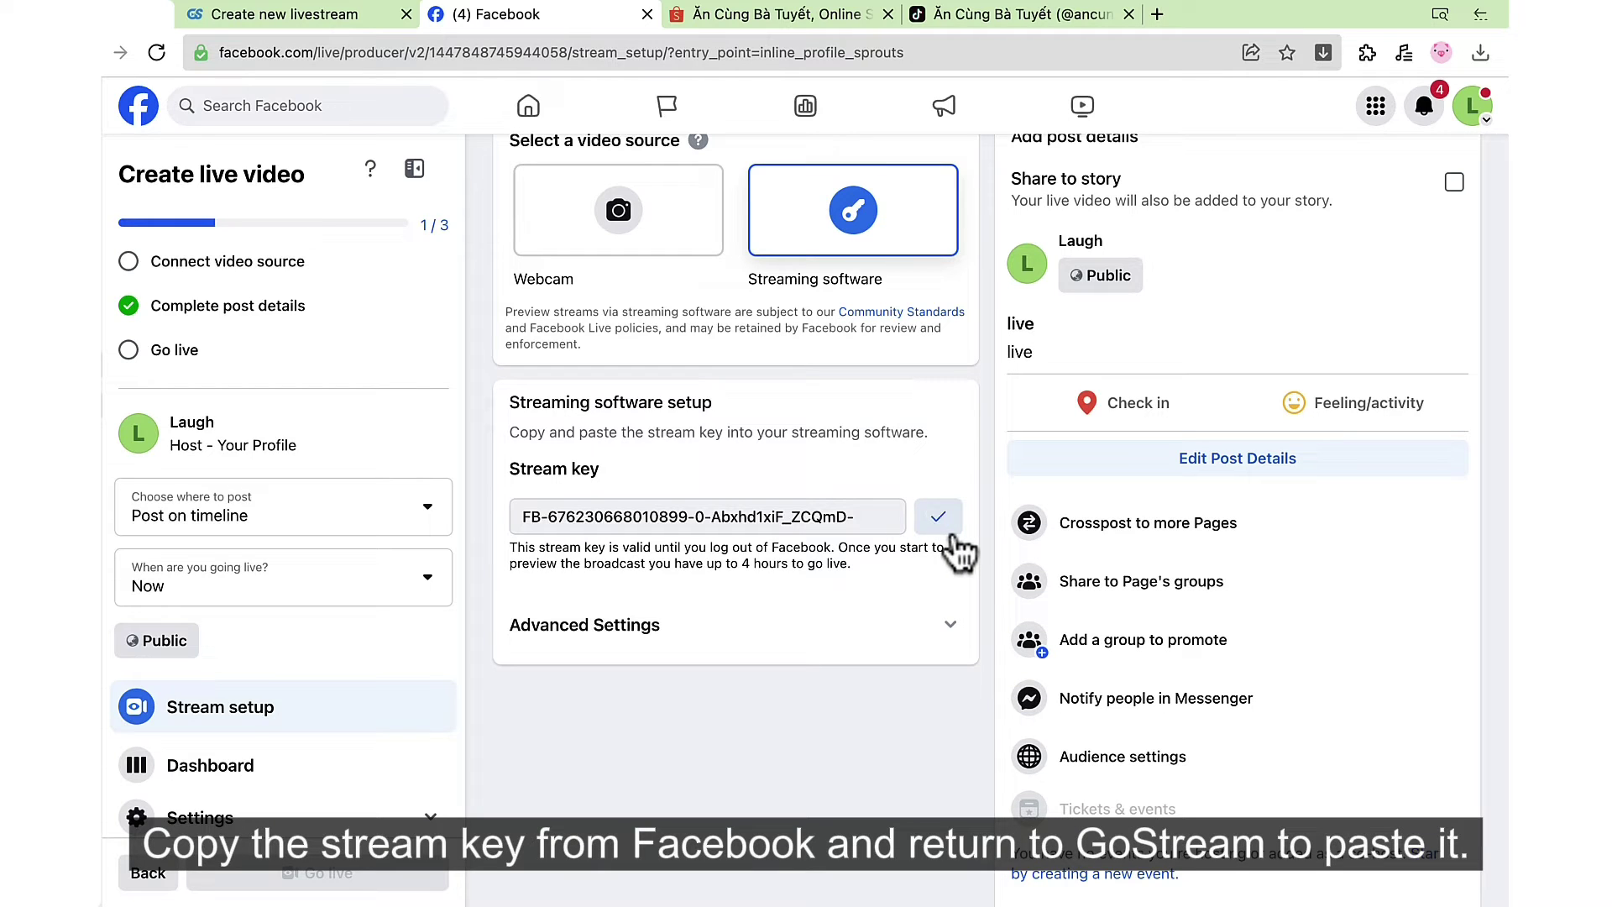
Step: Save the Facebook stream key as GoStream's Custom RTMP destination and continue
{"action": "left_click", "coordinate": [347, 19]}
{"action": "key", "text": "ctrl+v"}
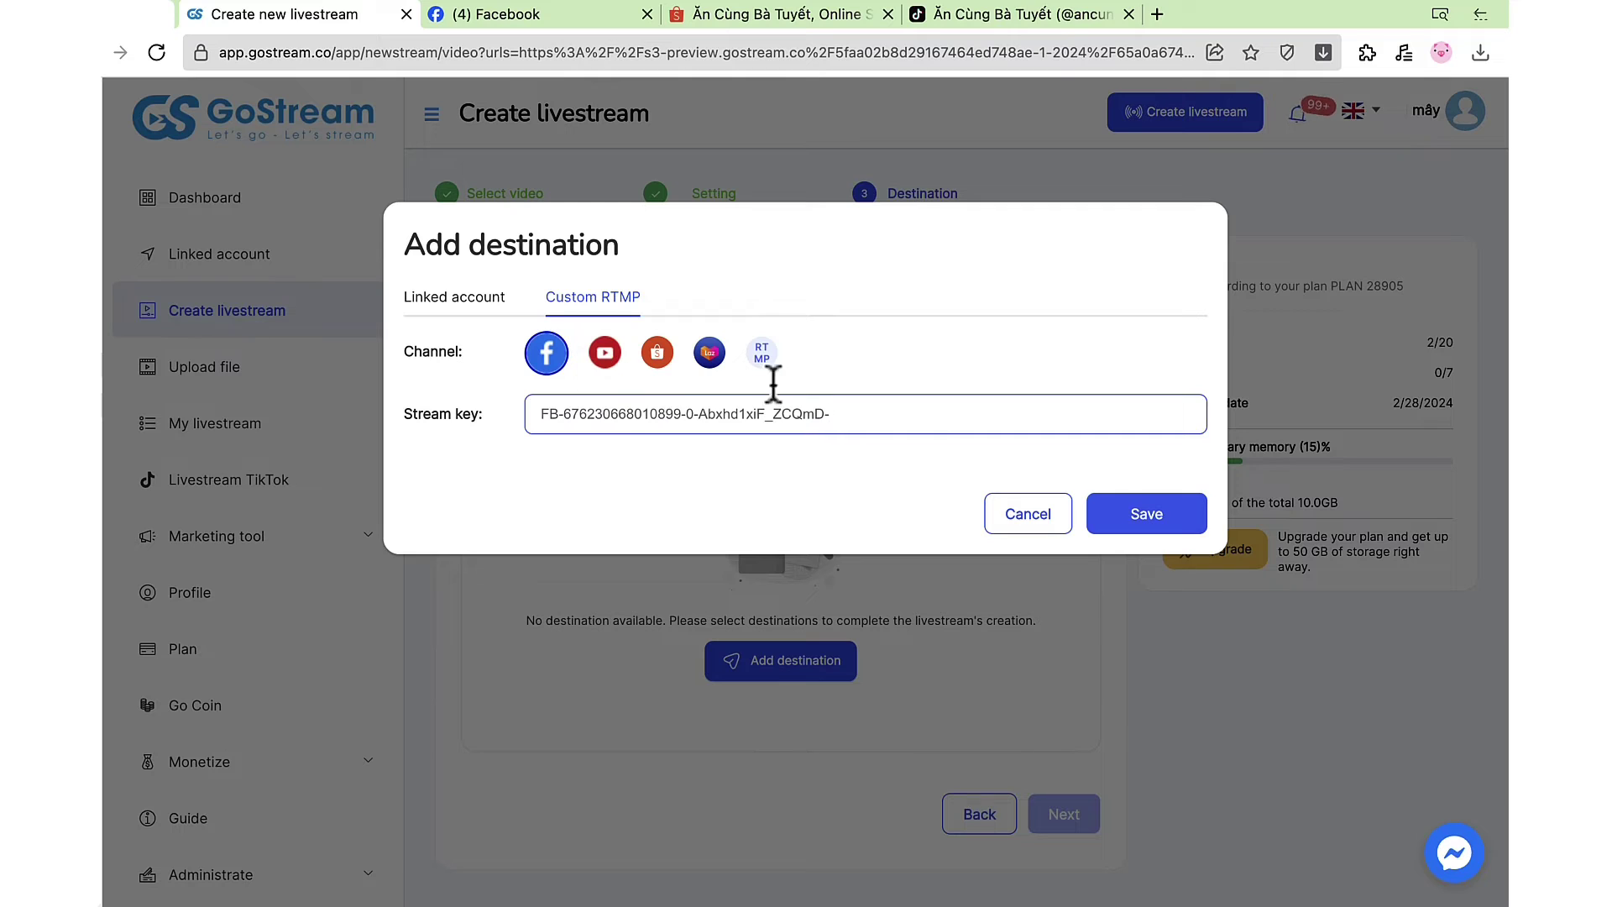
{"action": "left_click", "coordinate": [1159, 519]}
{"action": "left_click", "coordinate": [1078, 627]}
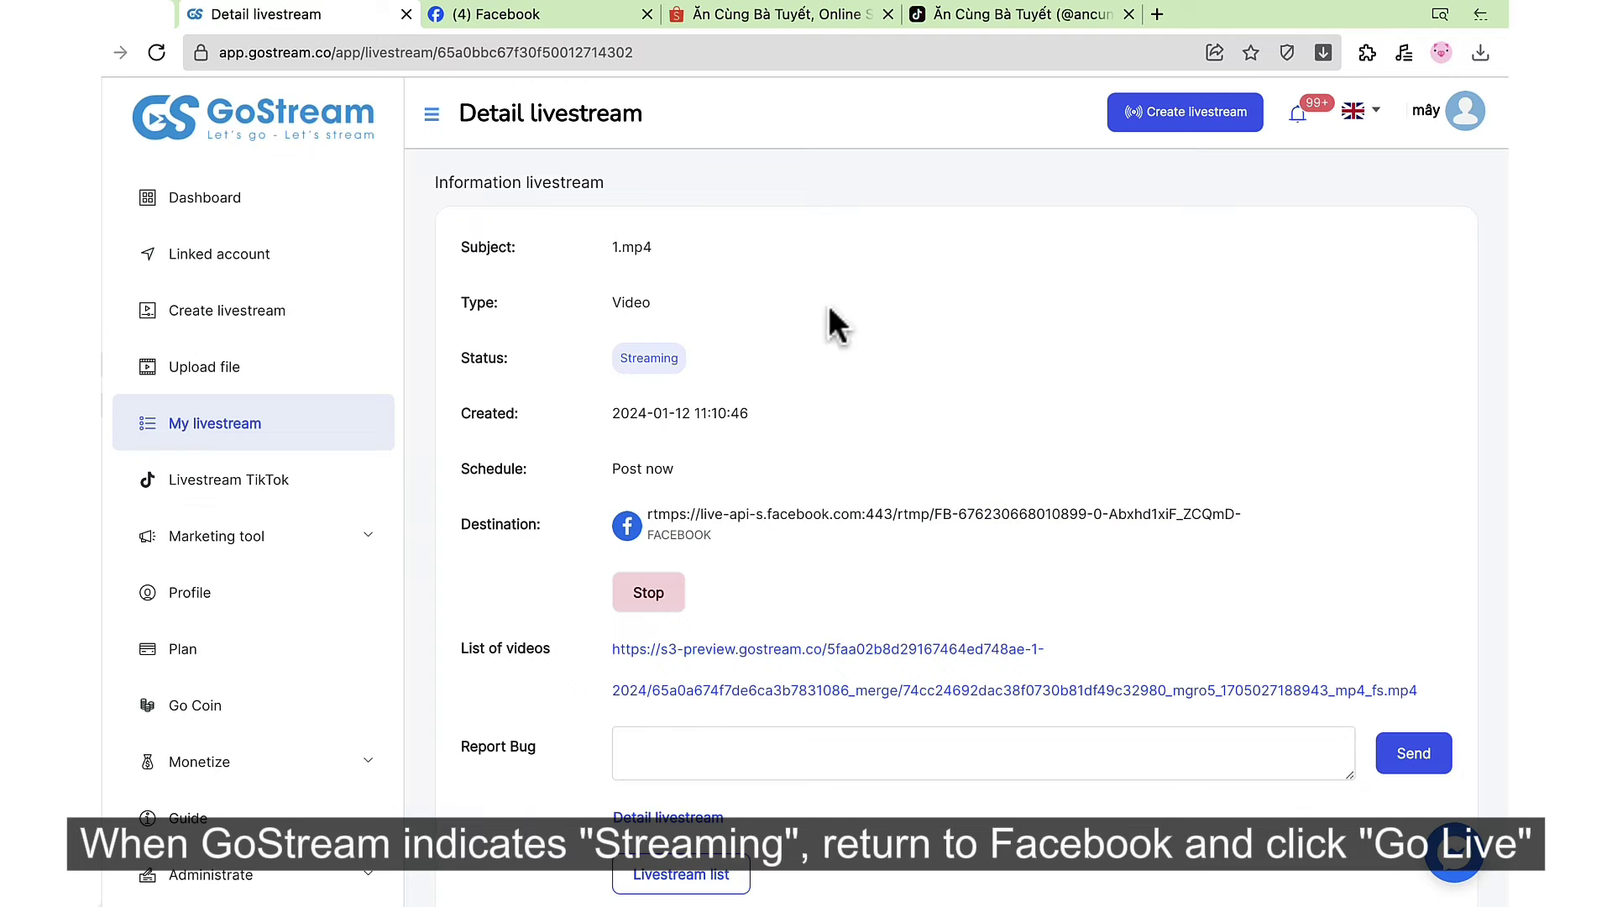
Step: Go live on Facebook and view the live post in a new tab
{"action": "left_click", "coordinate": [590, 16]}
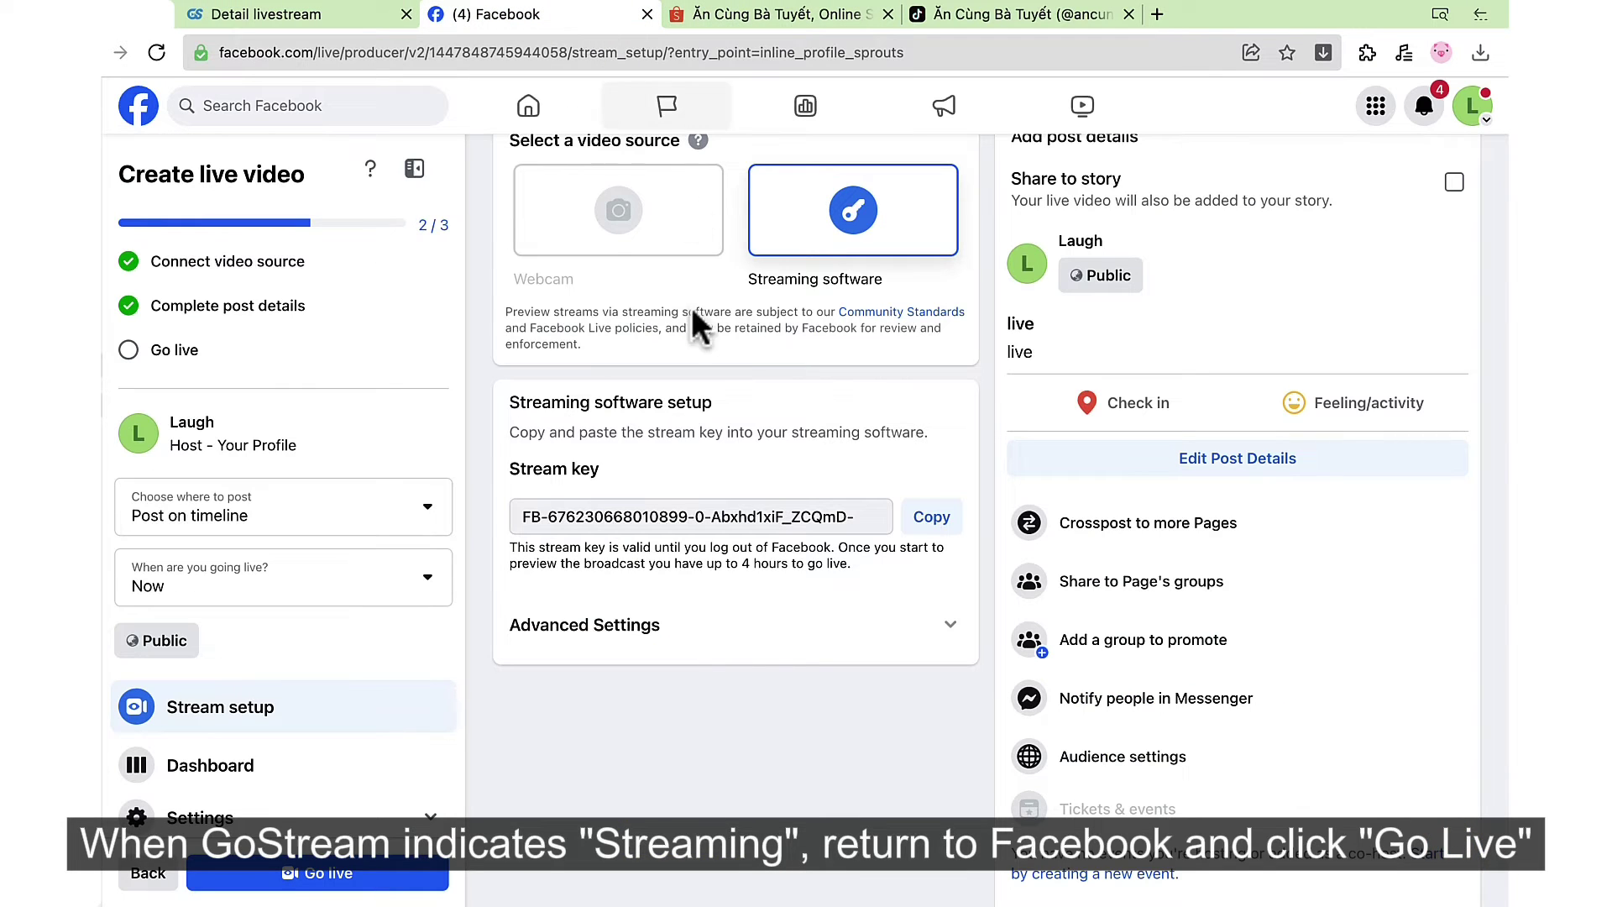
{"action": "left_click", "coordinate": [395, 875]}
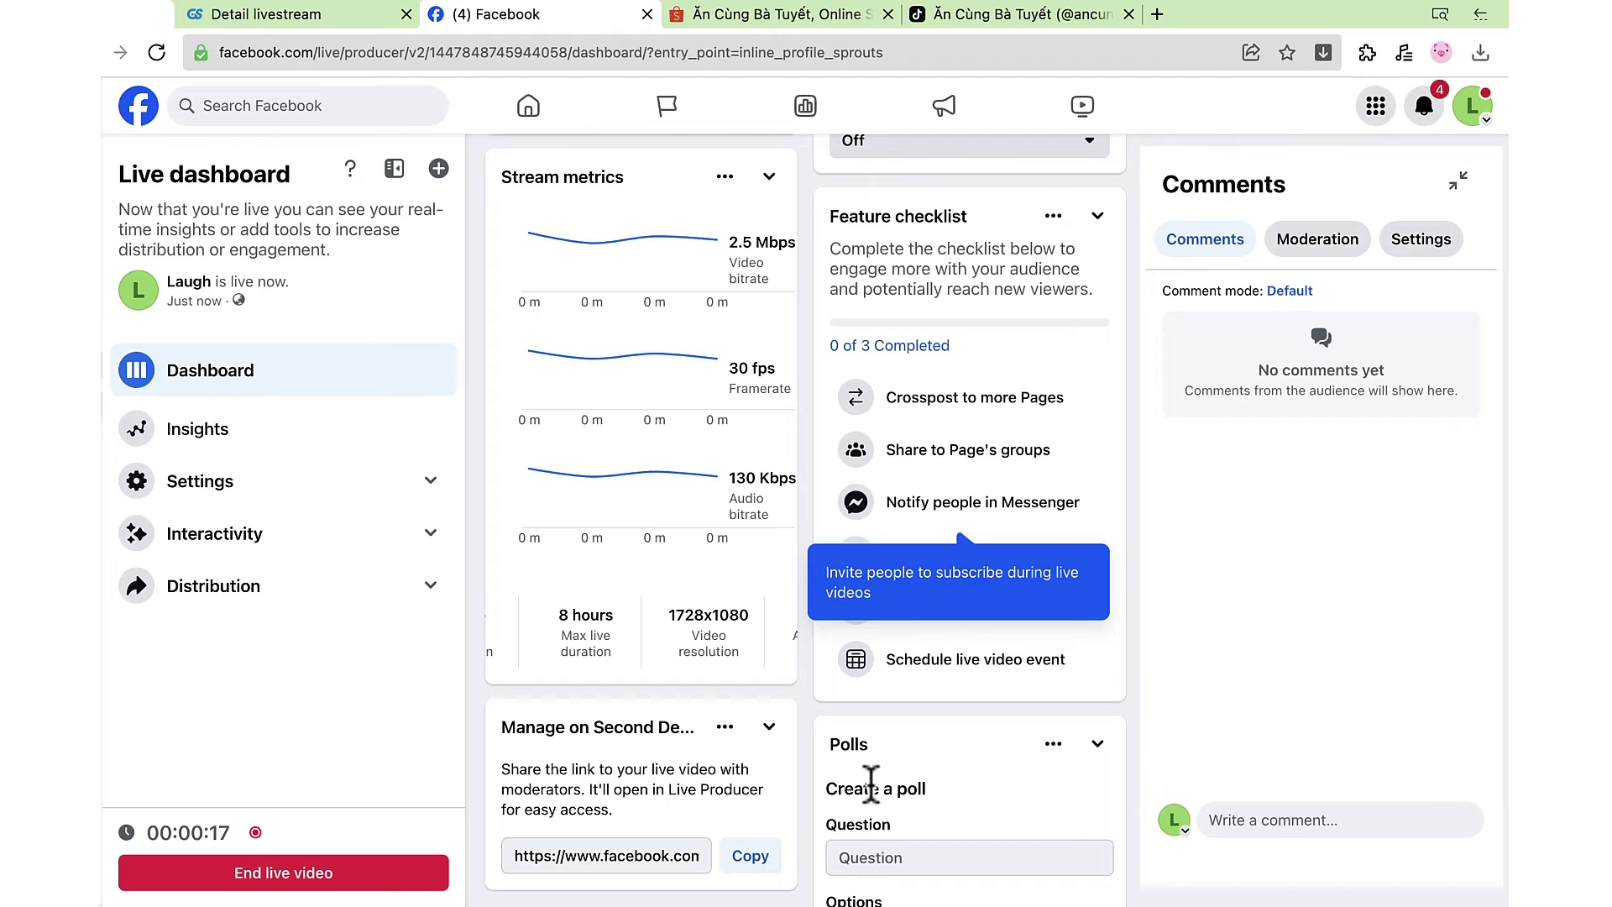
{"action": "mouse_move", "coordinate": [194, 301]}
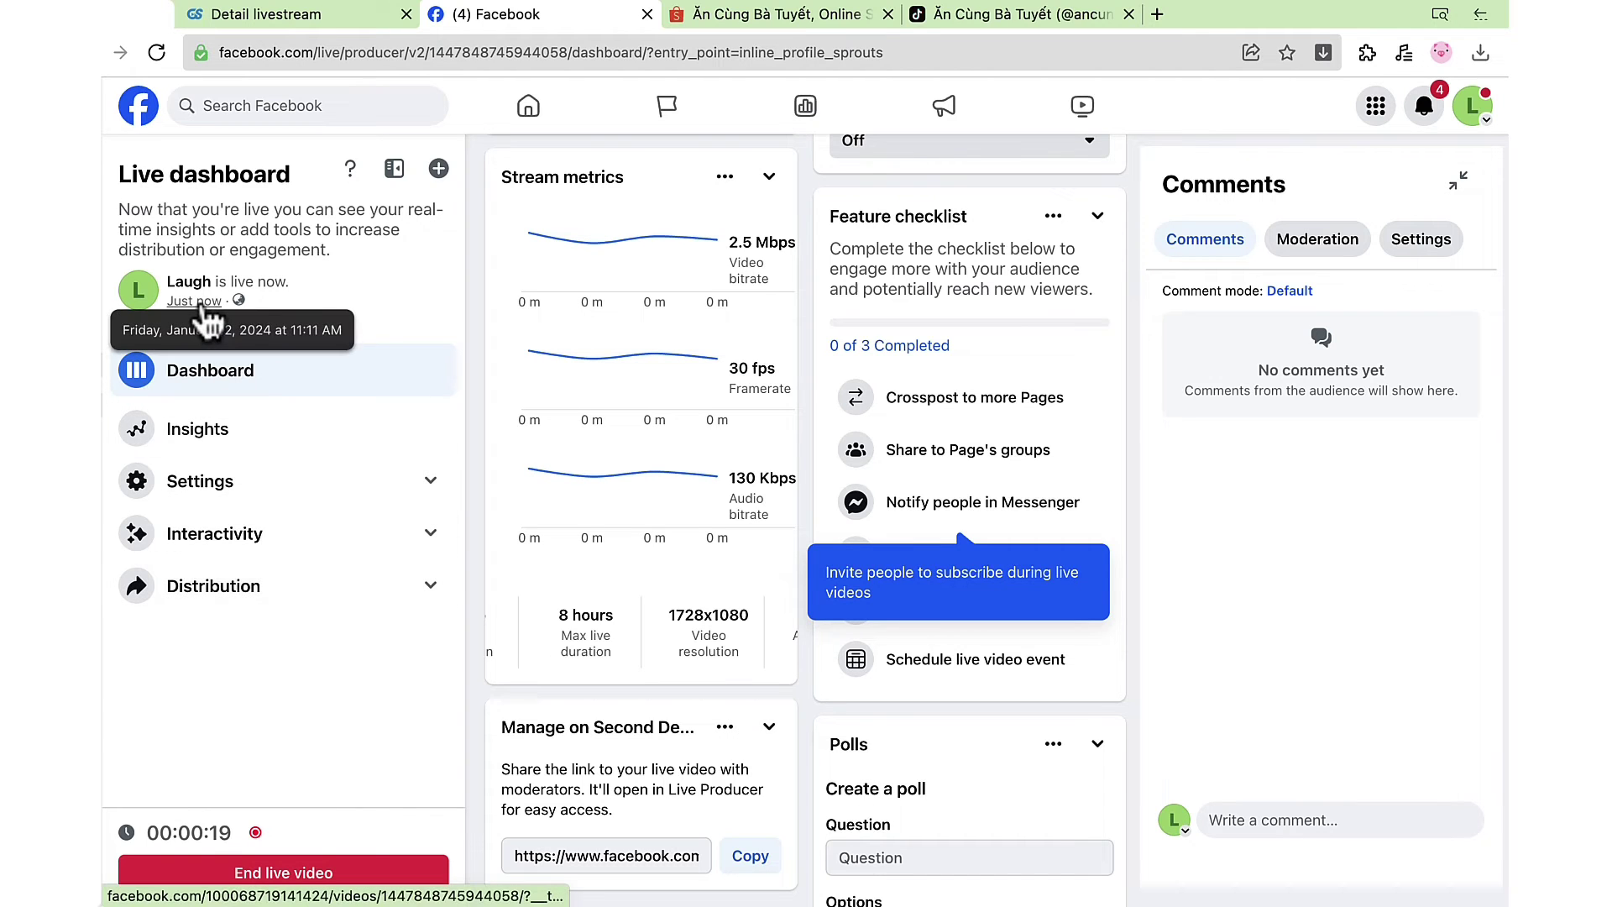
{"action": "right_click", "coordinate": [208, 323]}
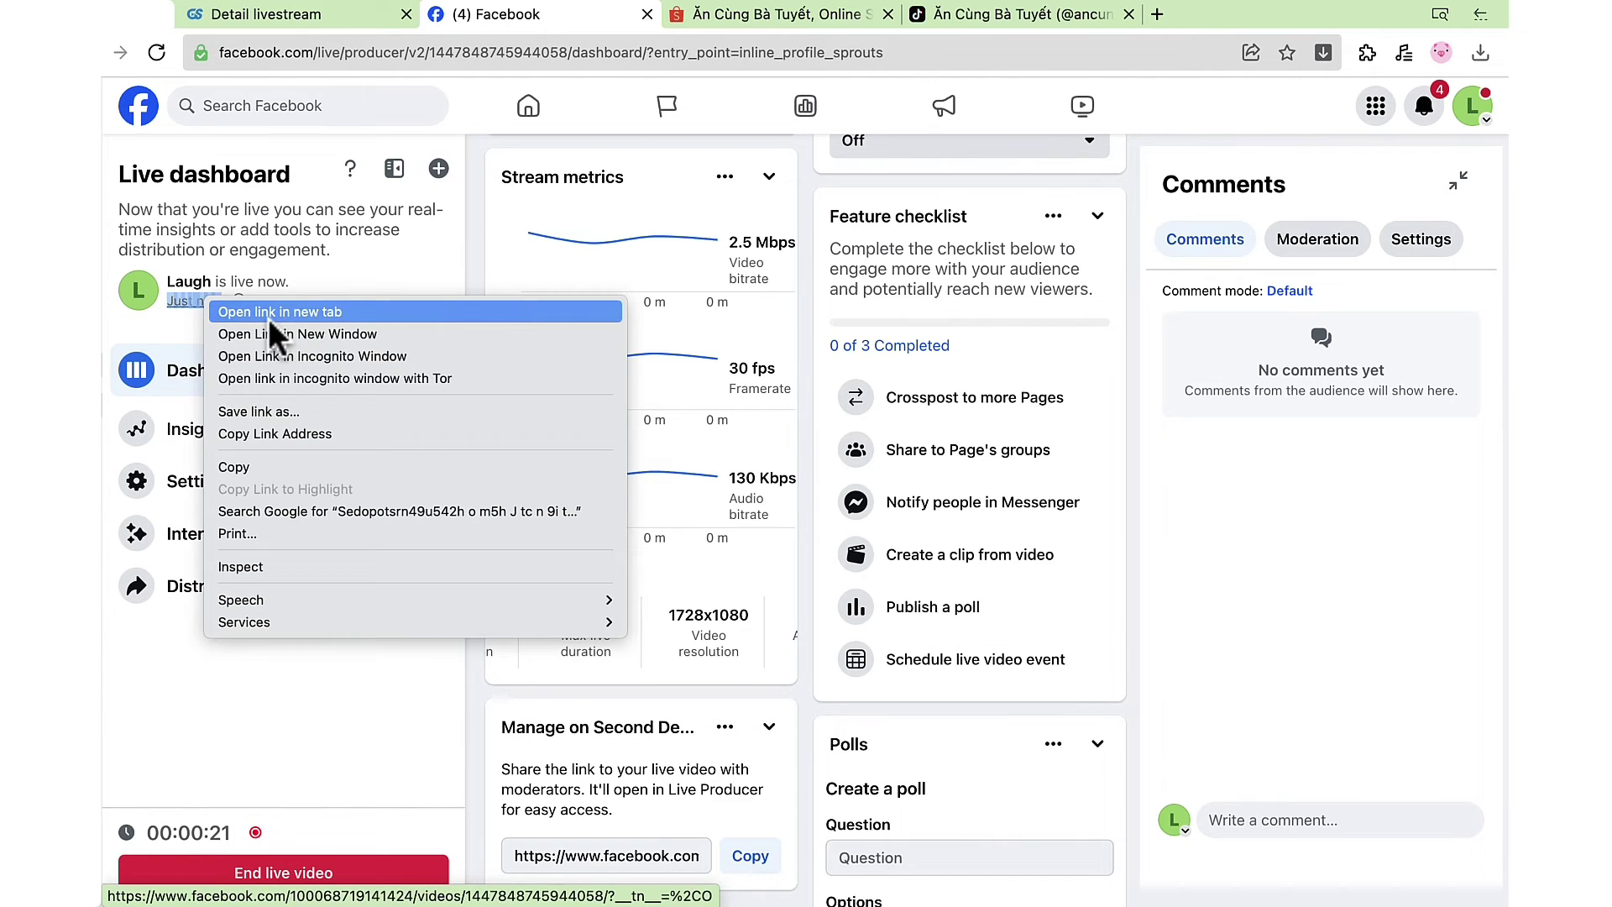
{"action": "left_click", "coordinate": [270, 314]}
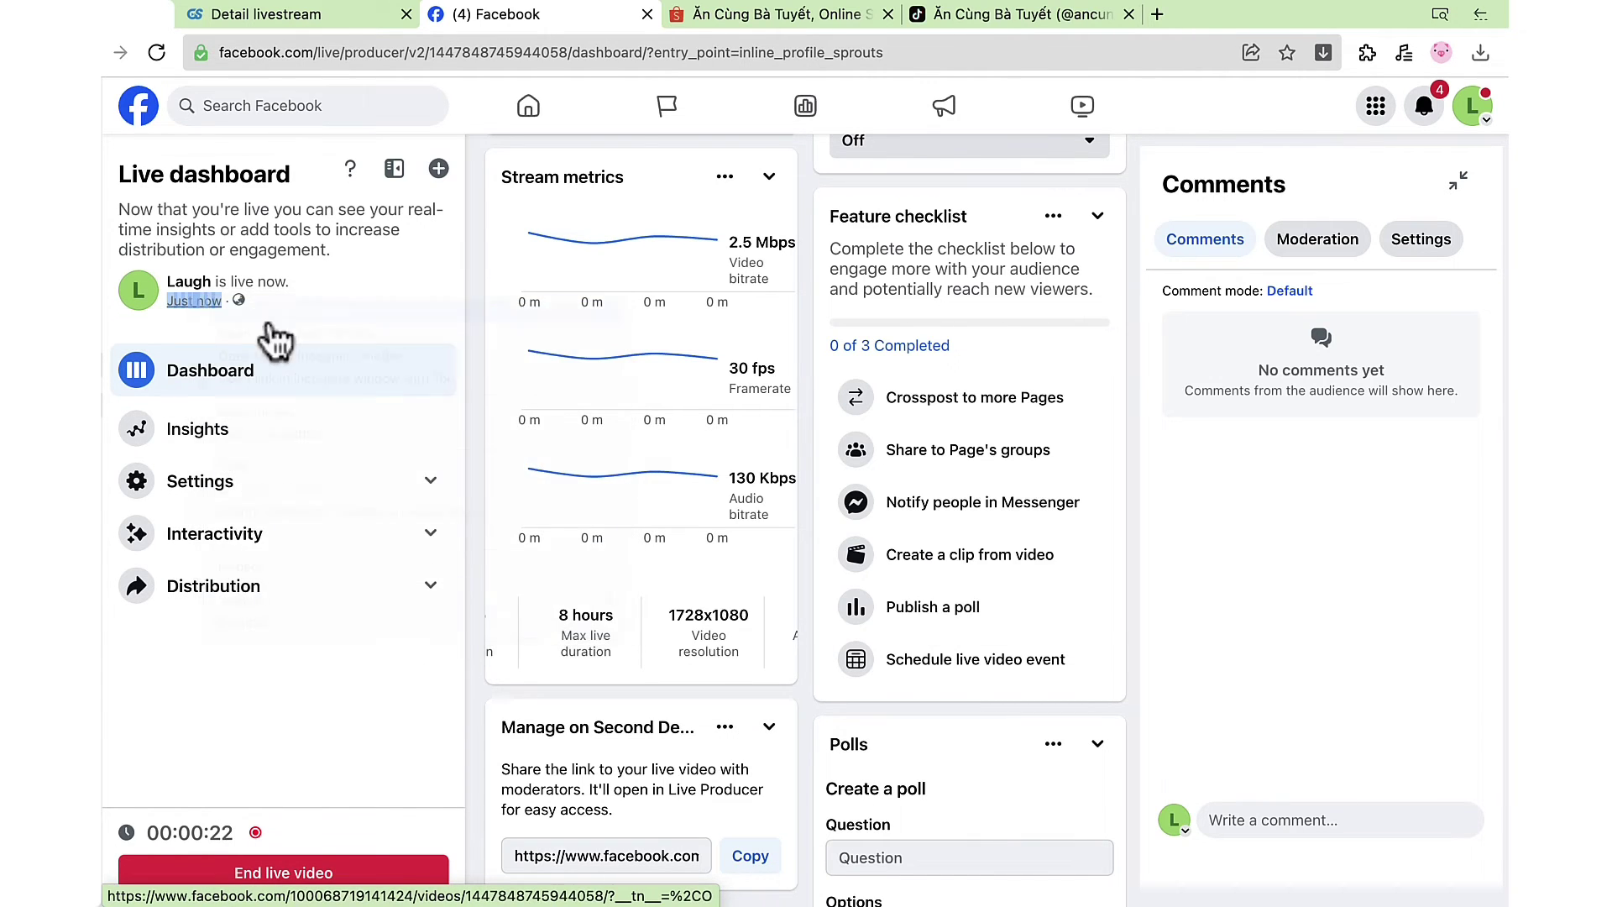
{"action": "left_click", "coordinate": [690, 20]}
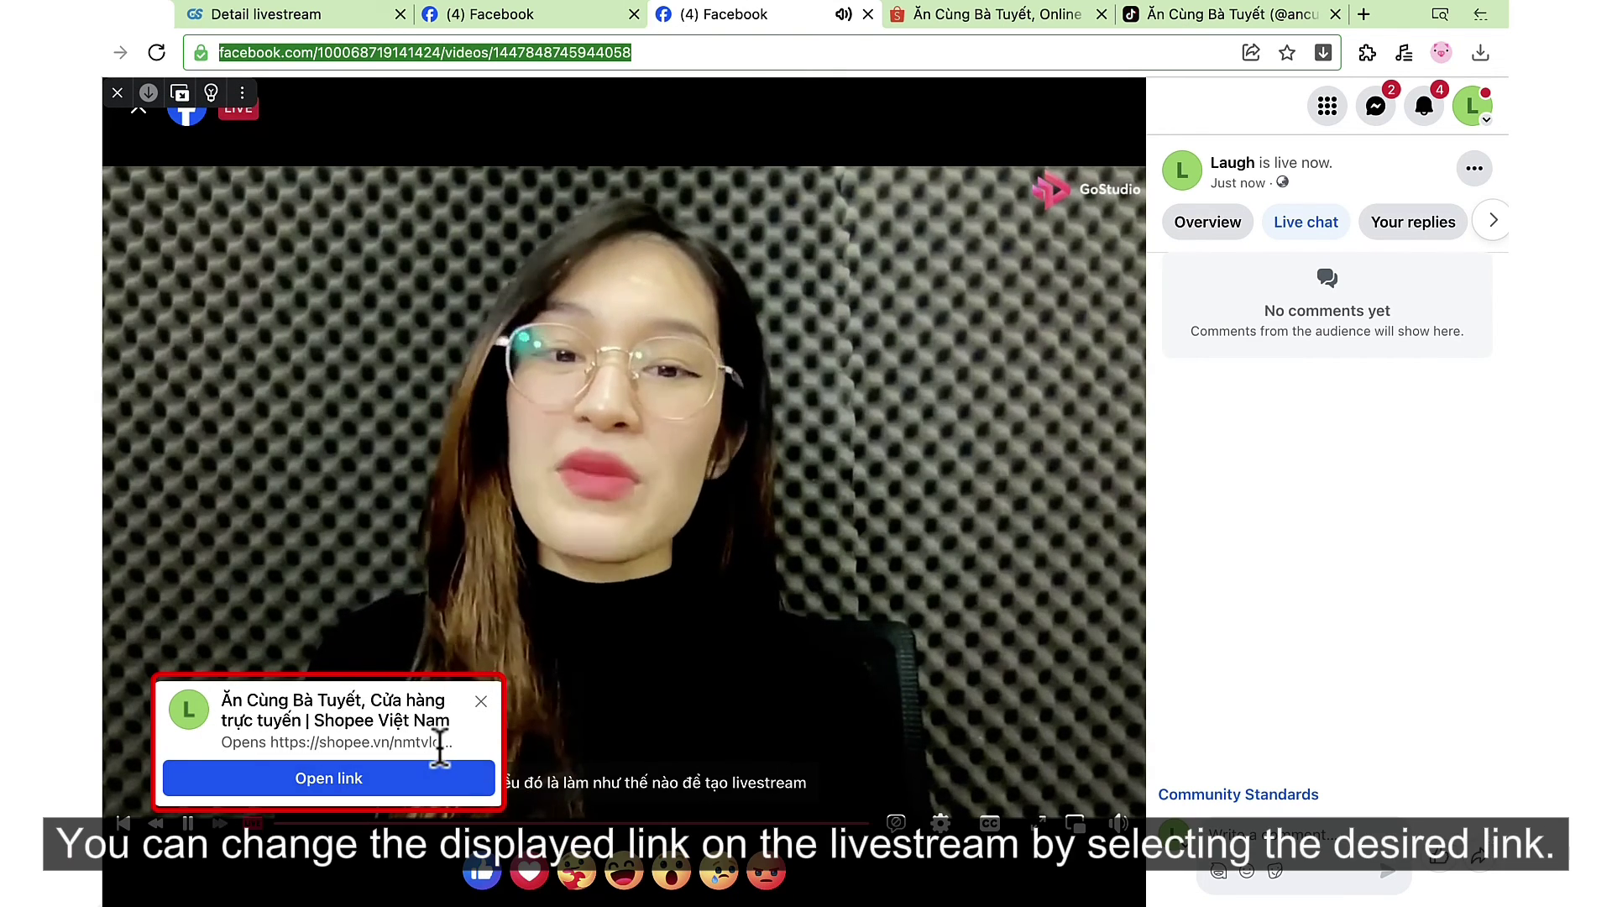
Step: Switch the featured link to TikTok on the dashboard and recheck the viewer page
{"action": "left_click", "coordinate": [563, 25]}
{"action": "scroll", "coordinate": [882, 513], "scroll_direction": "down", "scroll_amount": 3}
{"action": "scroll", "coordinate": [882, 513], "scroll_direction": "down", "scroll_amount": 5}
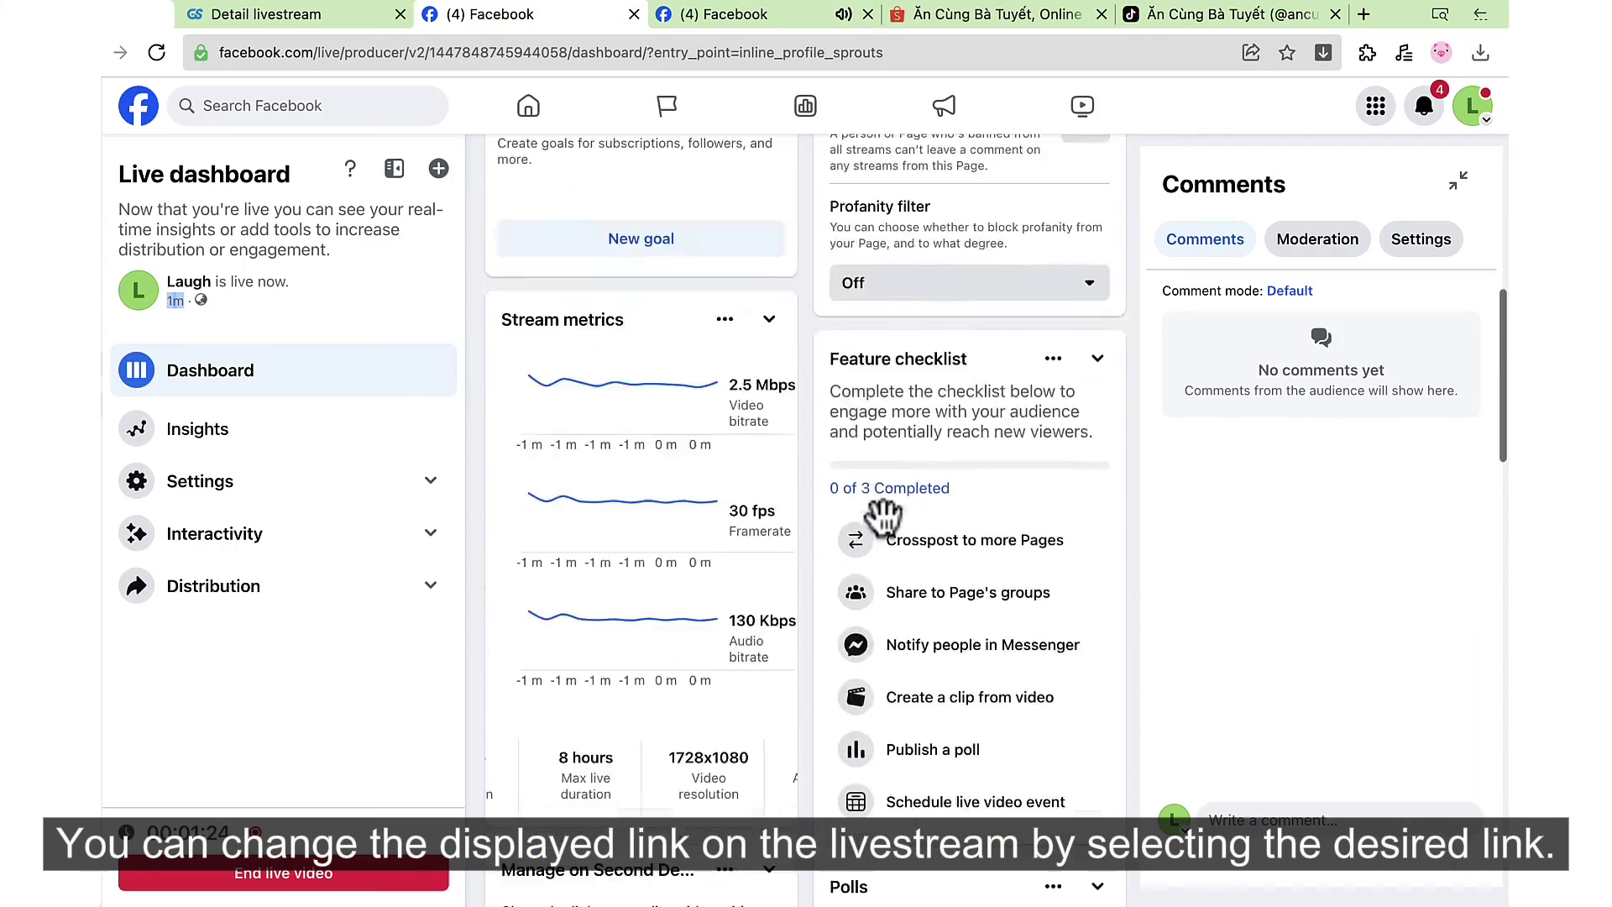
{"action": "scroll", "coordinate": [882, 512], "scroll_direction": "down", "scroll_amount": 5}
{"action": "scroll", "coordinate": [882, 529], "scroll_direction": "down", "scroll_amount": 5}
{"action": "scroll", "coordinate": [882, 533], "scroll_direction": "down", "scroll_amount": 5}
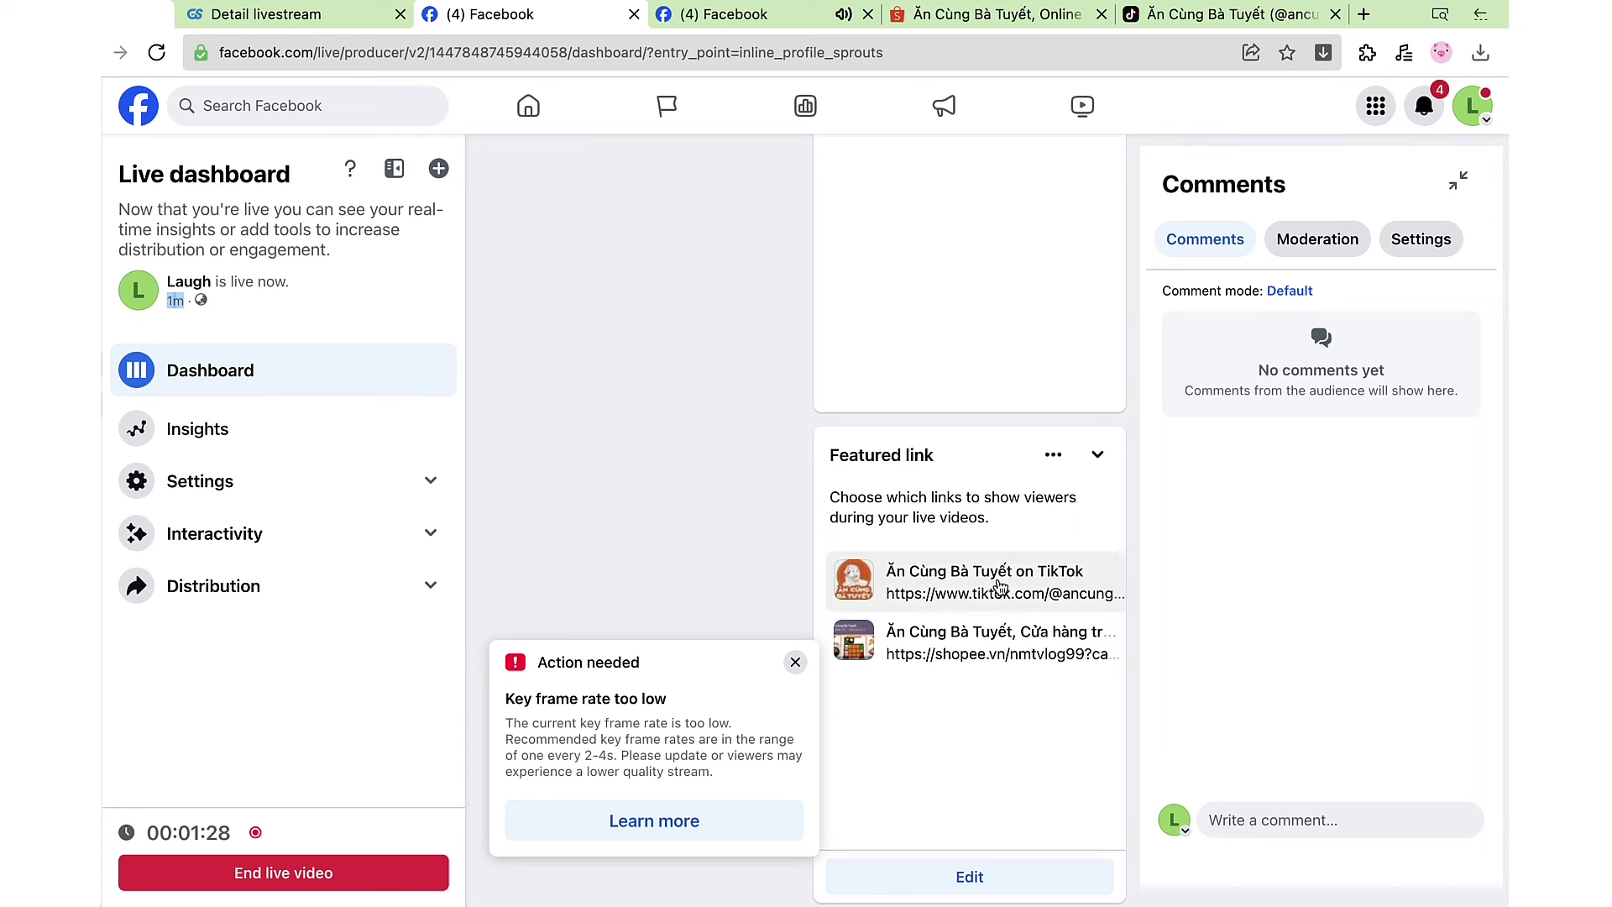
{"action": "left_click", "coordinate": [755, 16]}
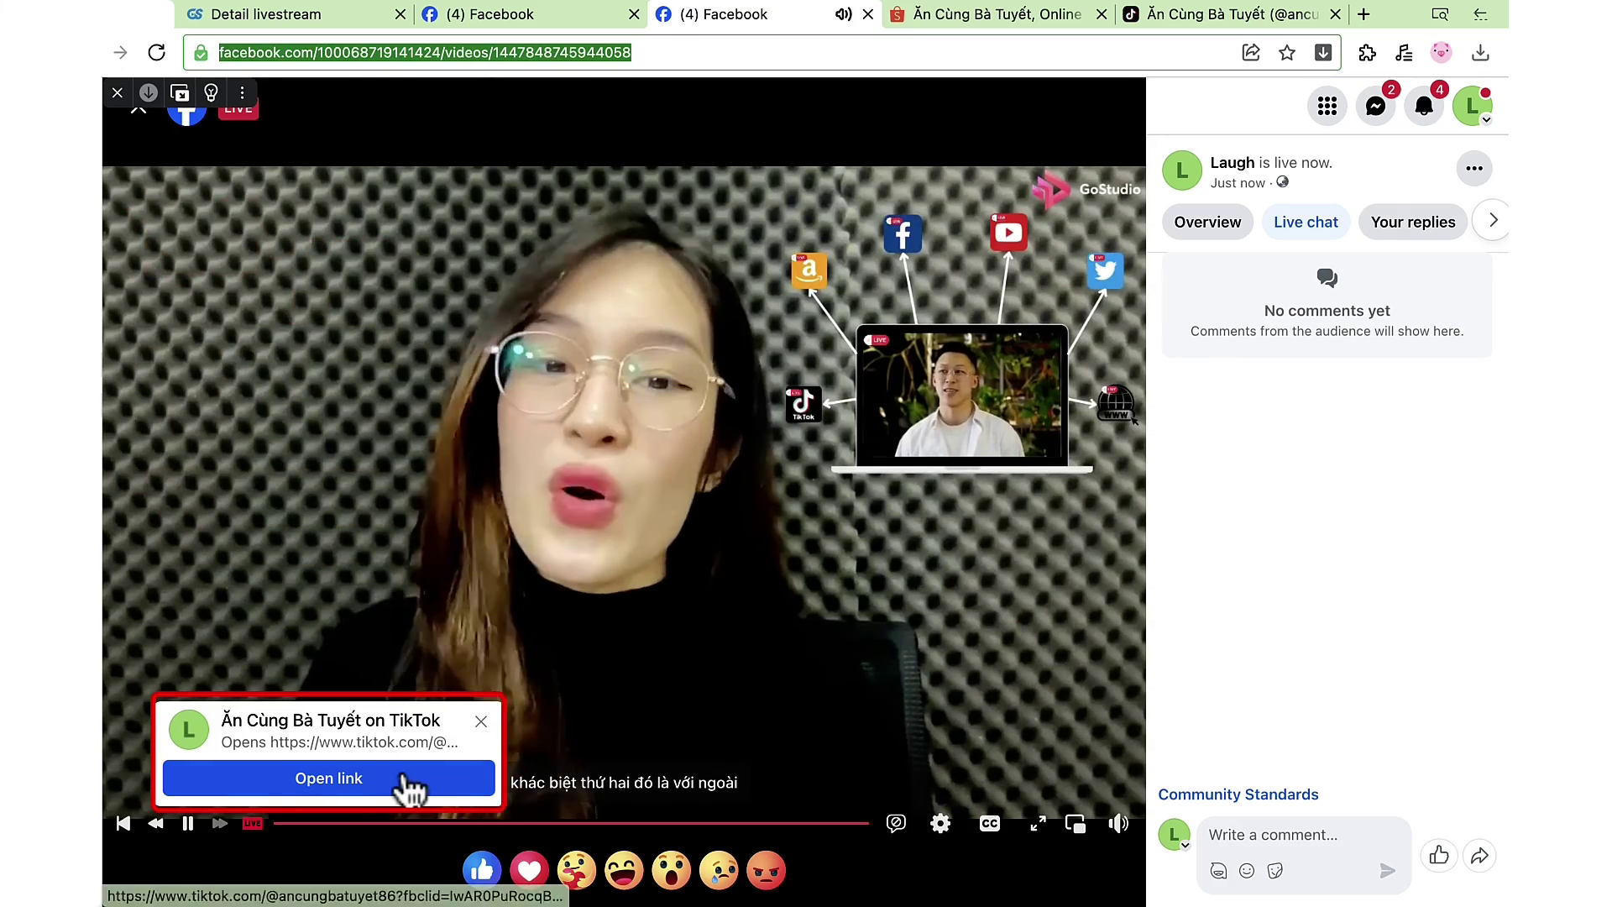
{"action": "mouse_move", "coordinate": [329, 778]}
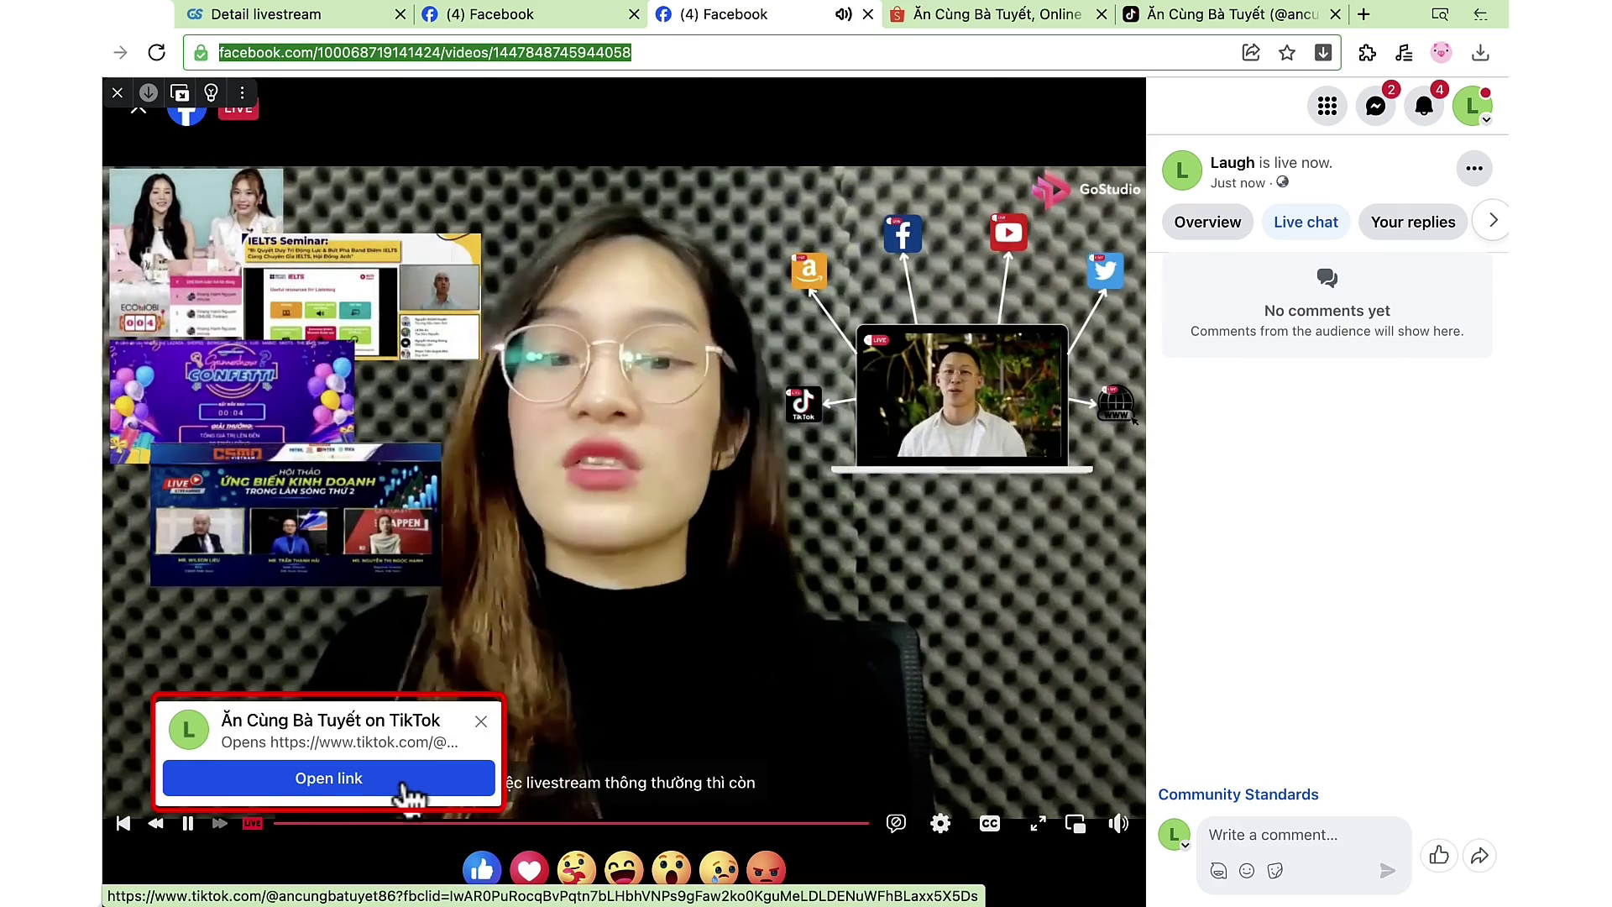
{"action": "left_click", "coordinate": [405, 783]}
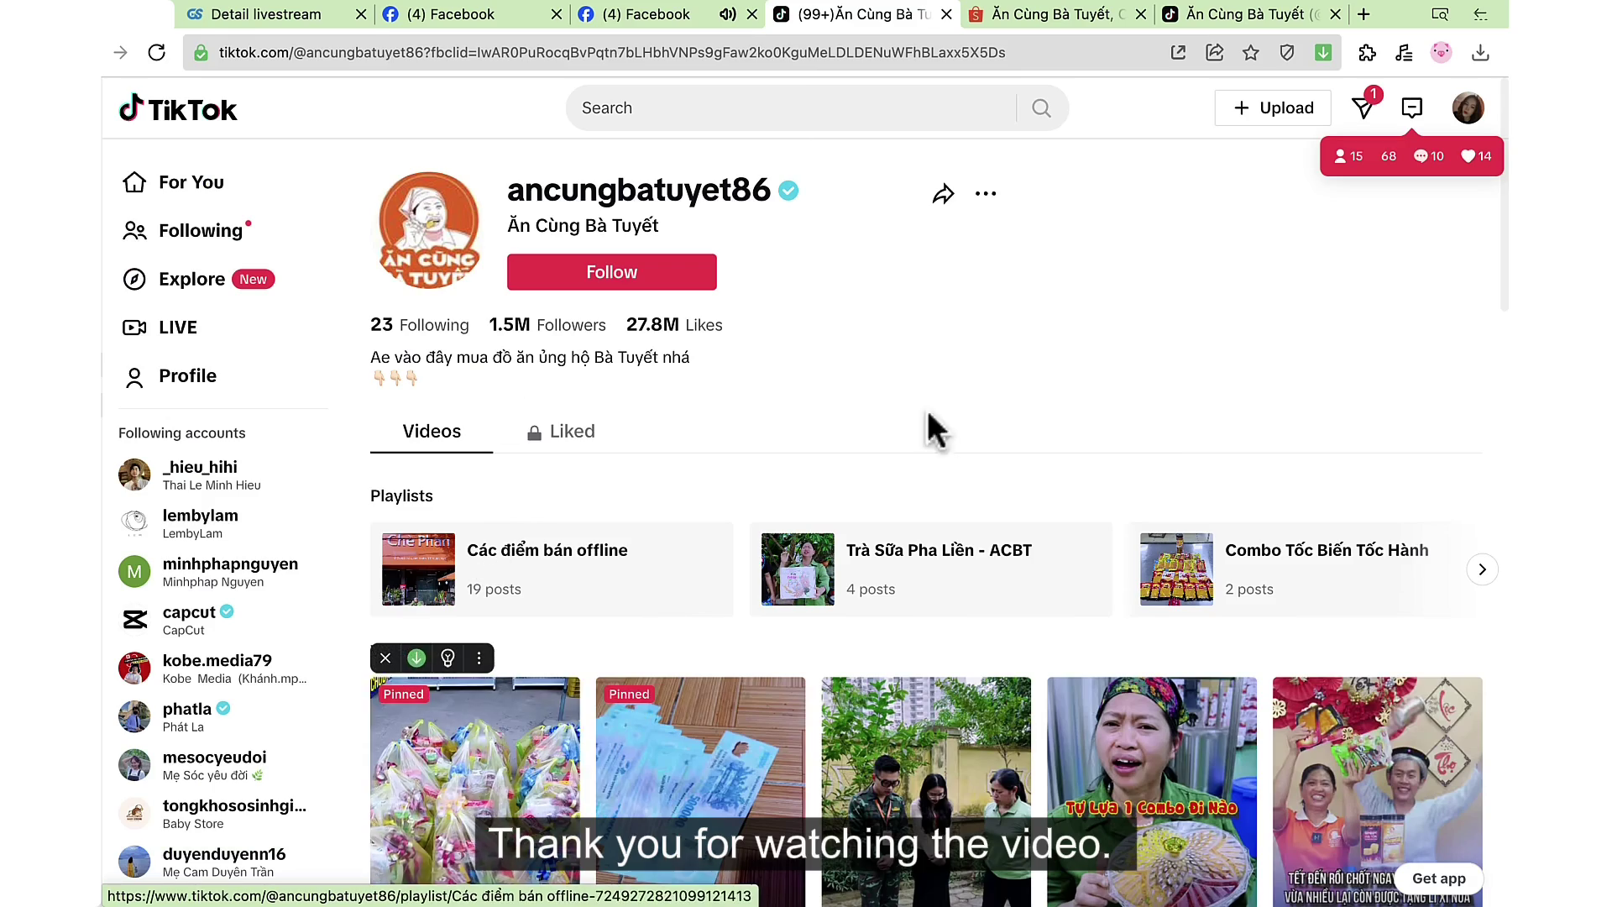